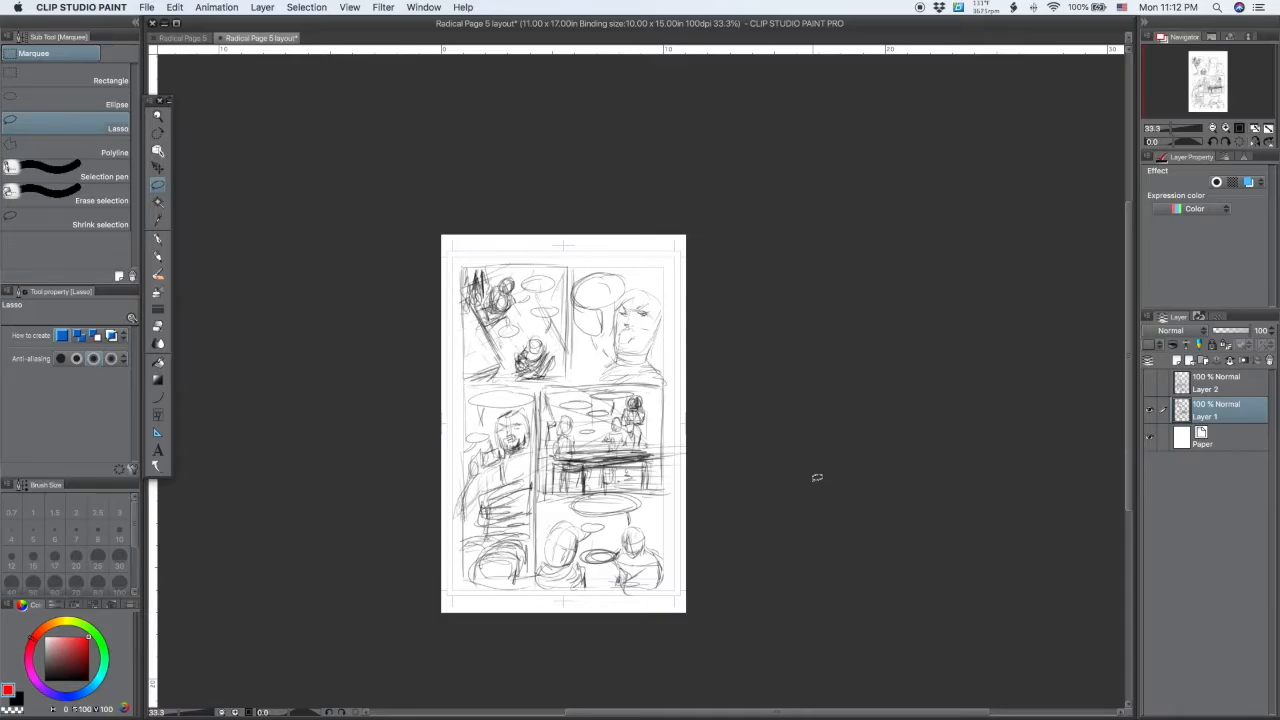
# Examine the rough comic page layout, hiding and reshowing Layer 1
pyautogui.scroll(2, 652, 404)
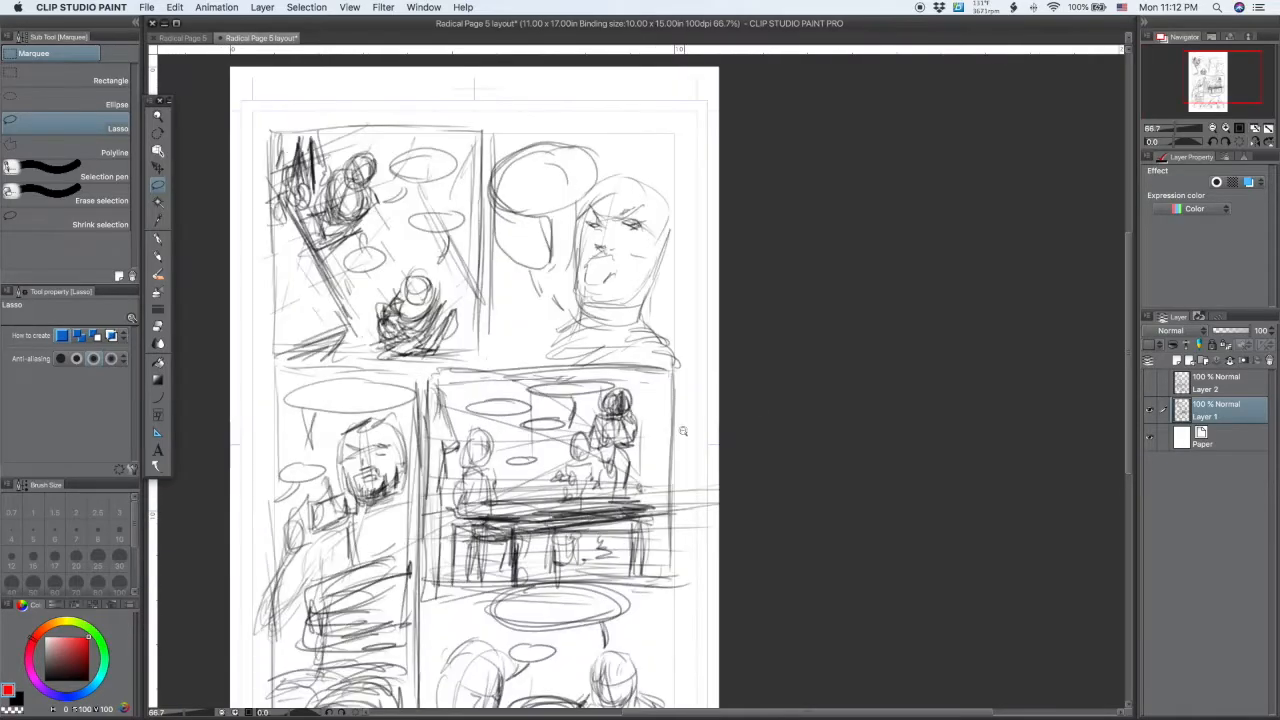
pyautogui.scroll(-2, 684, 430)
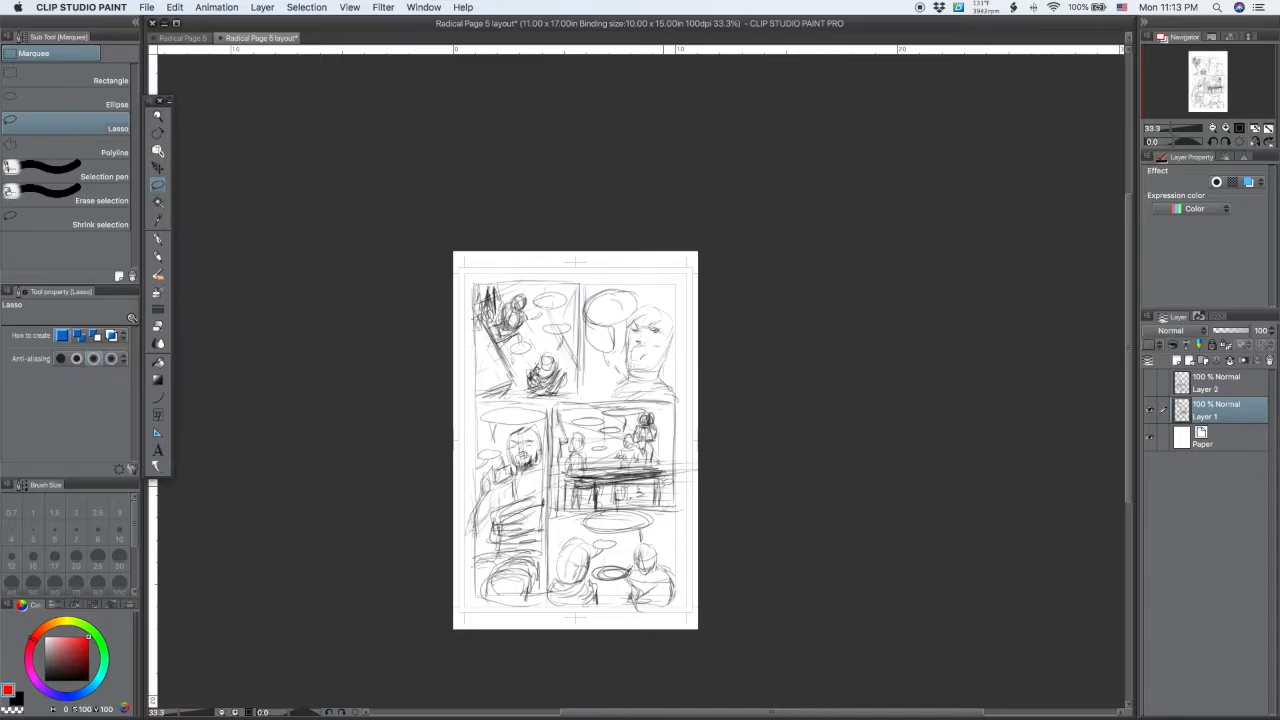
pyautogui.click(1150, 411)
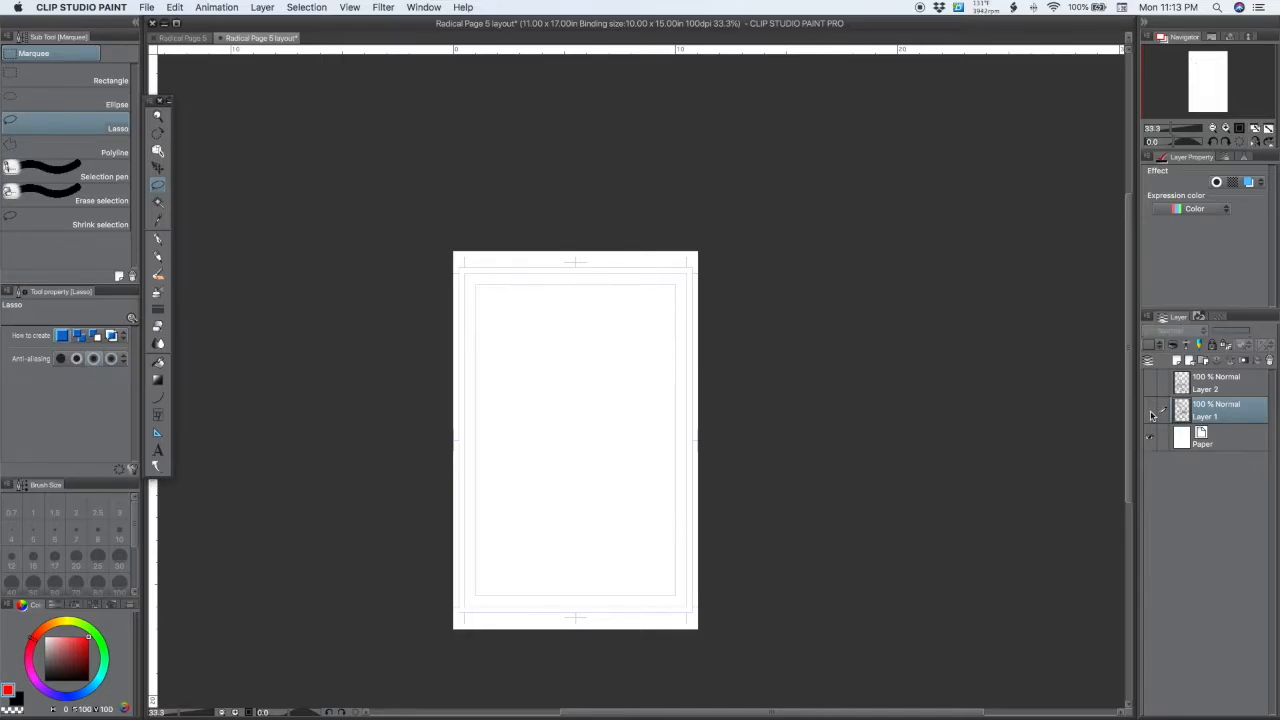
pyautogui.click(1150, 411)
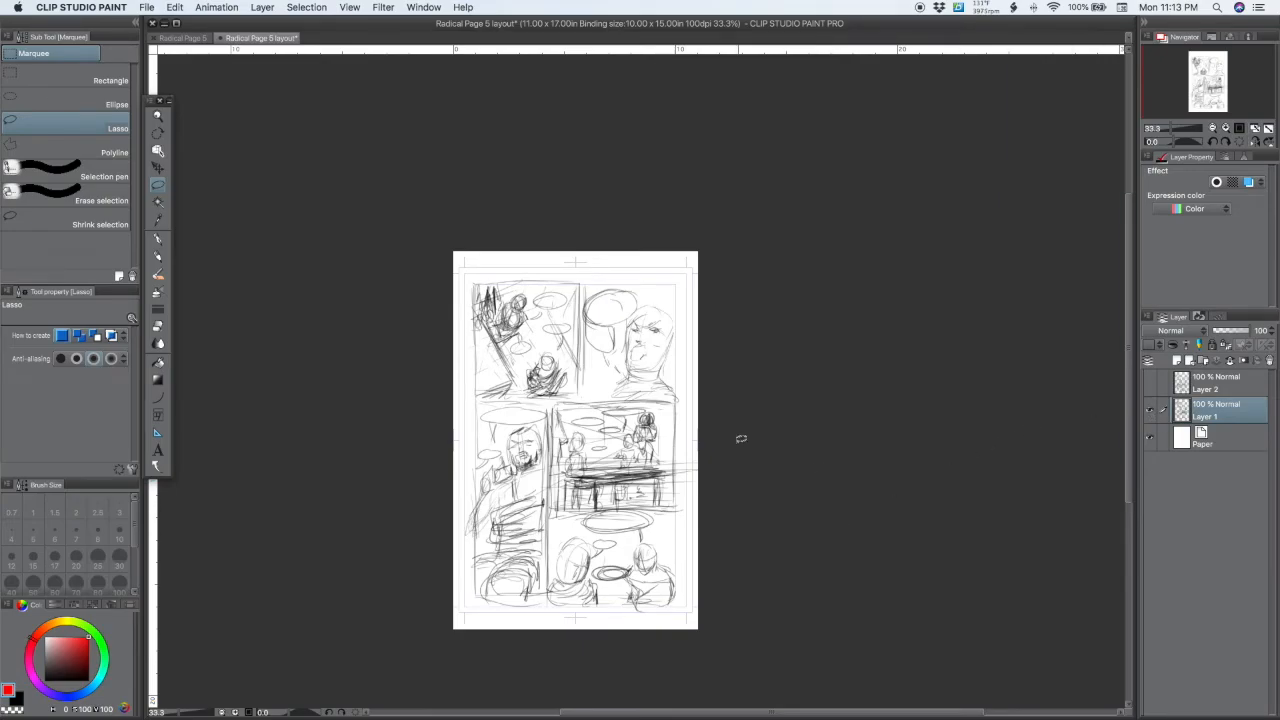
pyautogui.click(711, 451)
pyautogui.moveTo(662, 474); pyautogui.dragTo(758, 438)
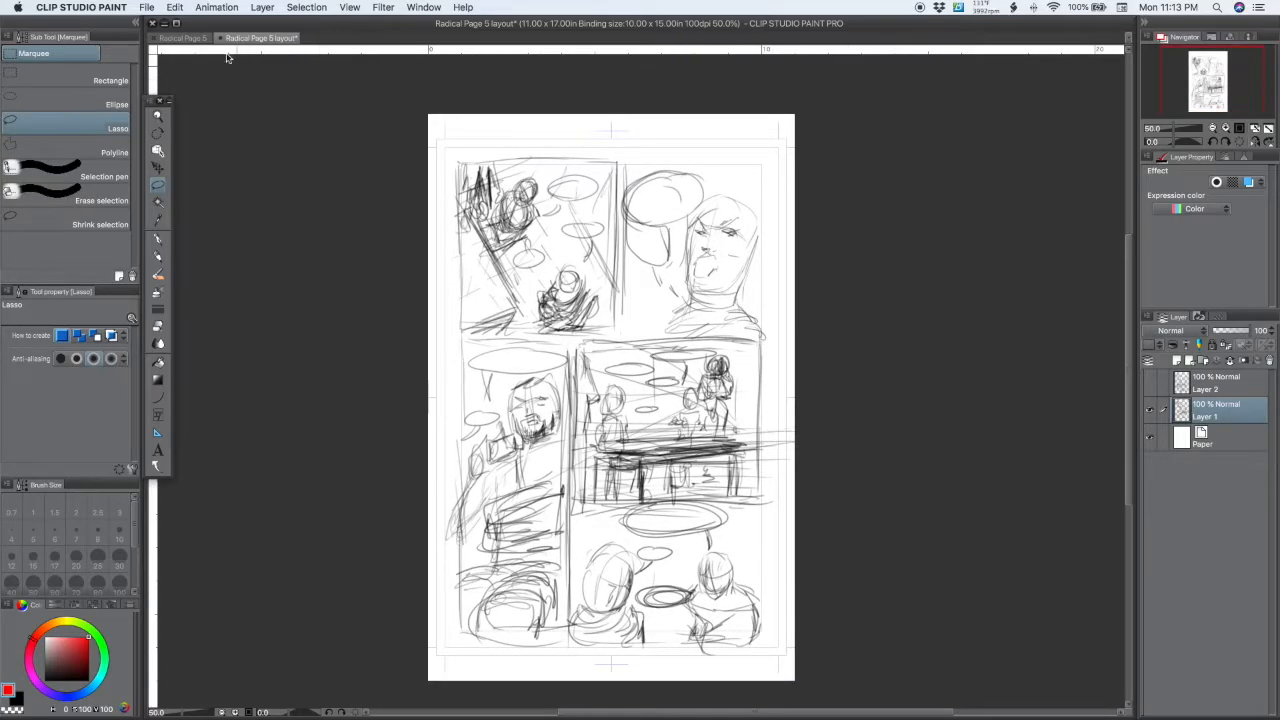
# Begin a new canvas and load the Comic Page 600dpi preset
pyautogui.click(150, 9)
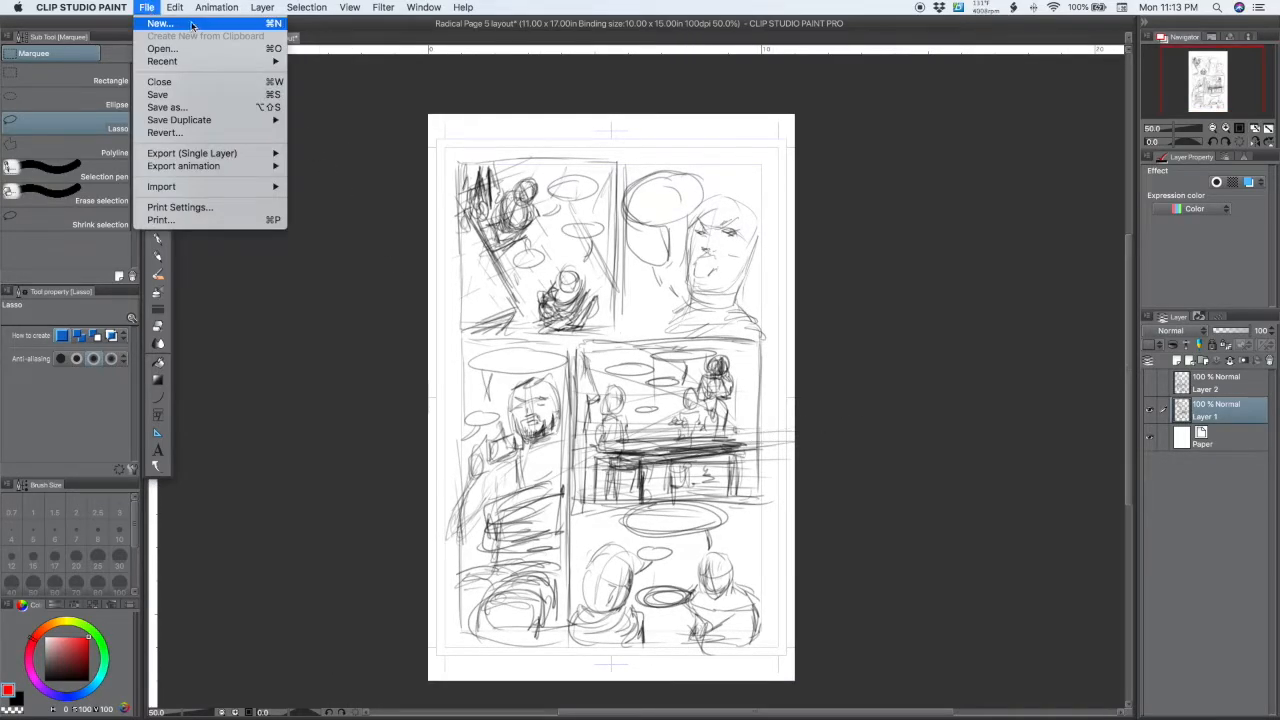
pyautogui.click(190, 25)
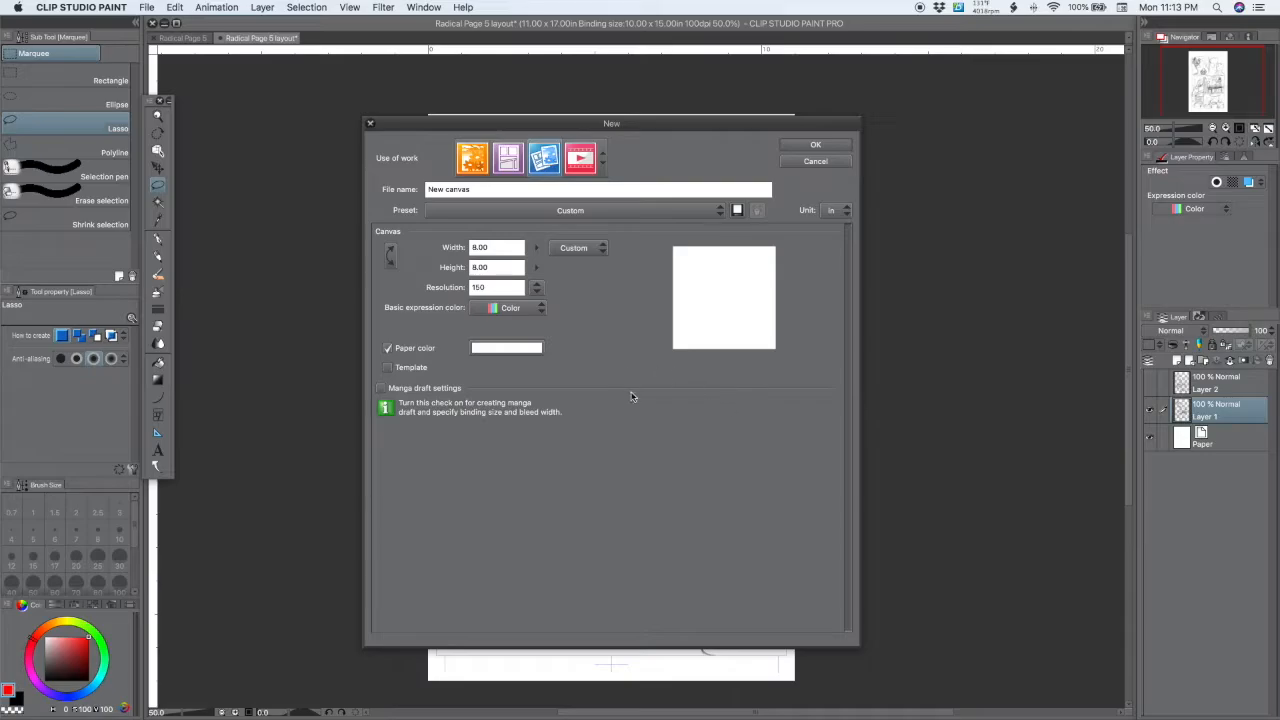
pyautogui.click(600, 207)
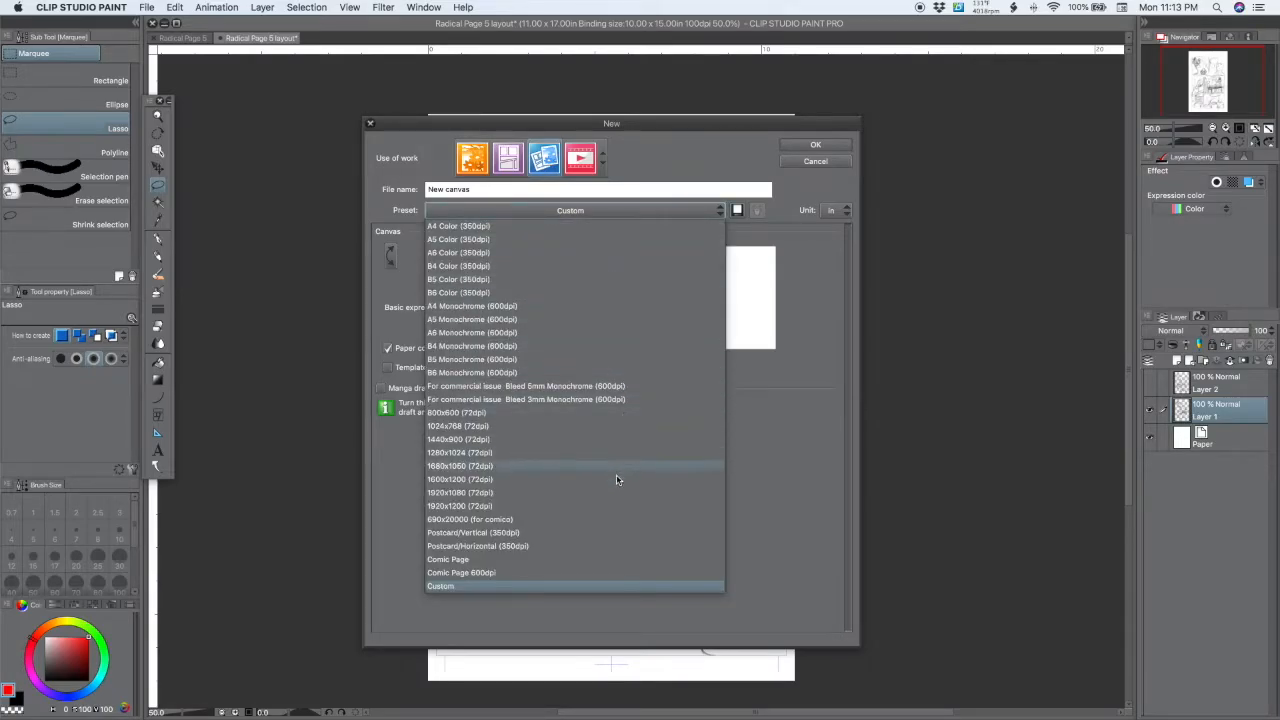
pyautogui.click(607, 573)
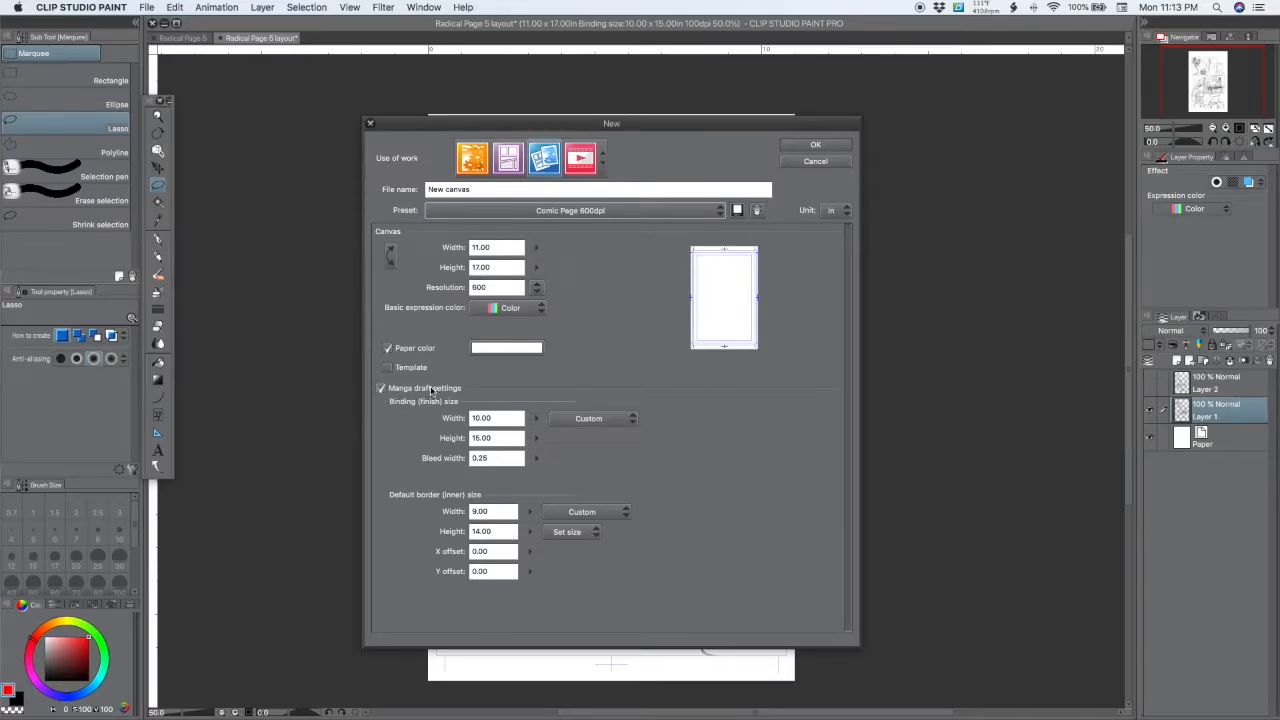
# Review the binding and inner border sizes, set the new canvas resolution to 100, and close the canvas settings
pyautogui.click(510, 419)
pyautogui.click(484, 438)
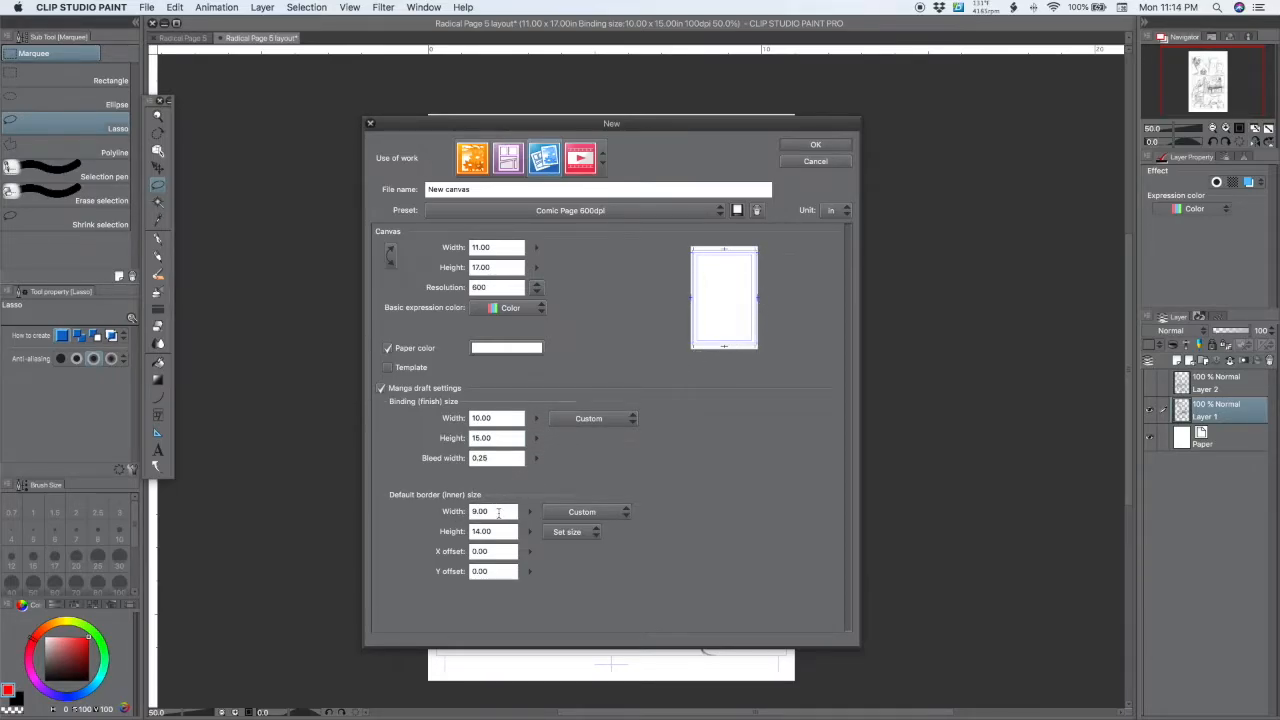
pyautogui.click(500, 513)
pyautogui.click(491, 287)
pyautogui.moveTo(491, 288); pyautogui.dragTo(409, 309)
pyautogui.write('10')
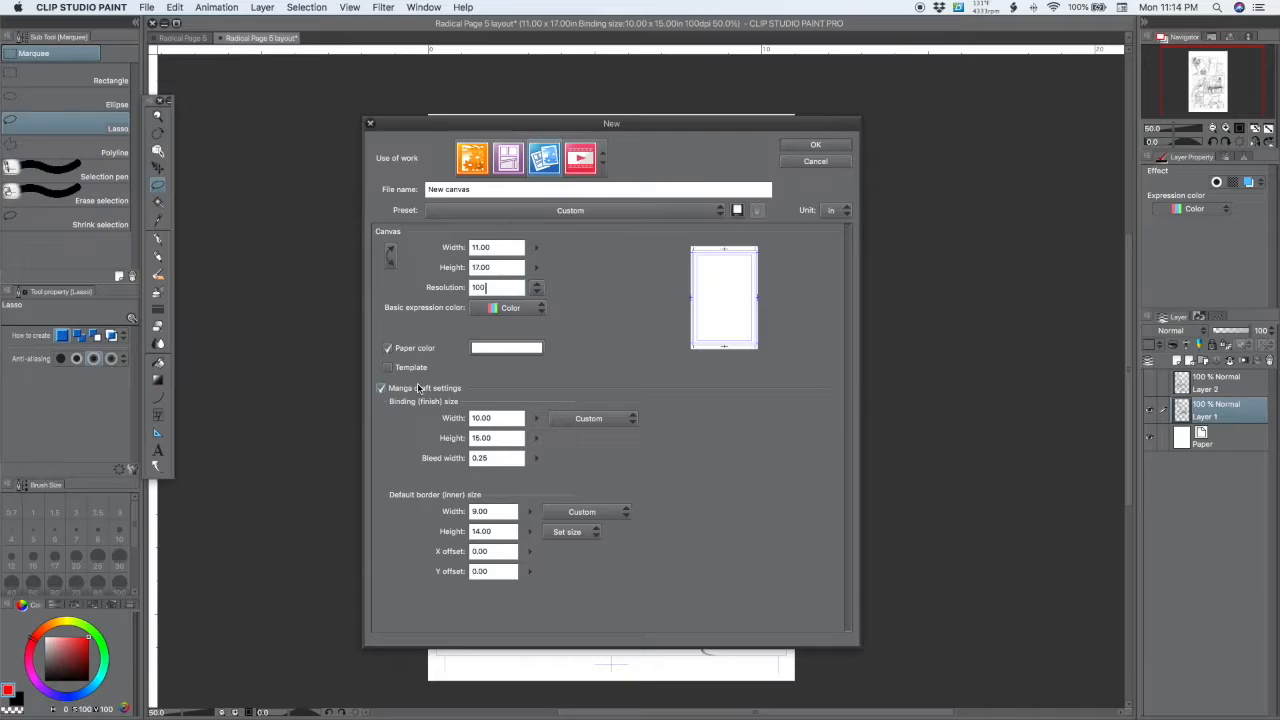
pyautogui.click(838, 146)
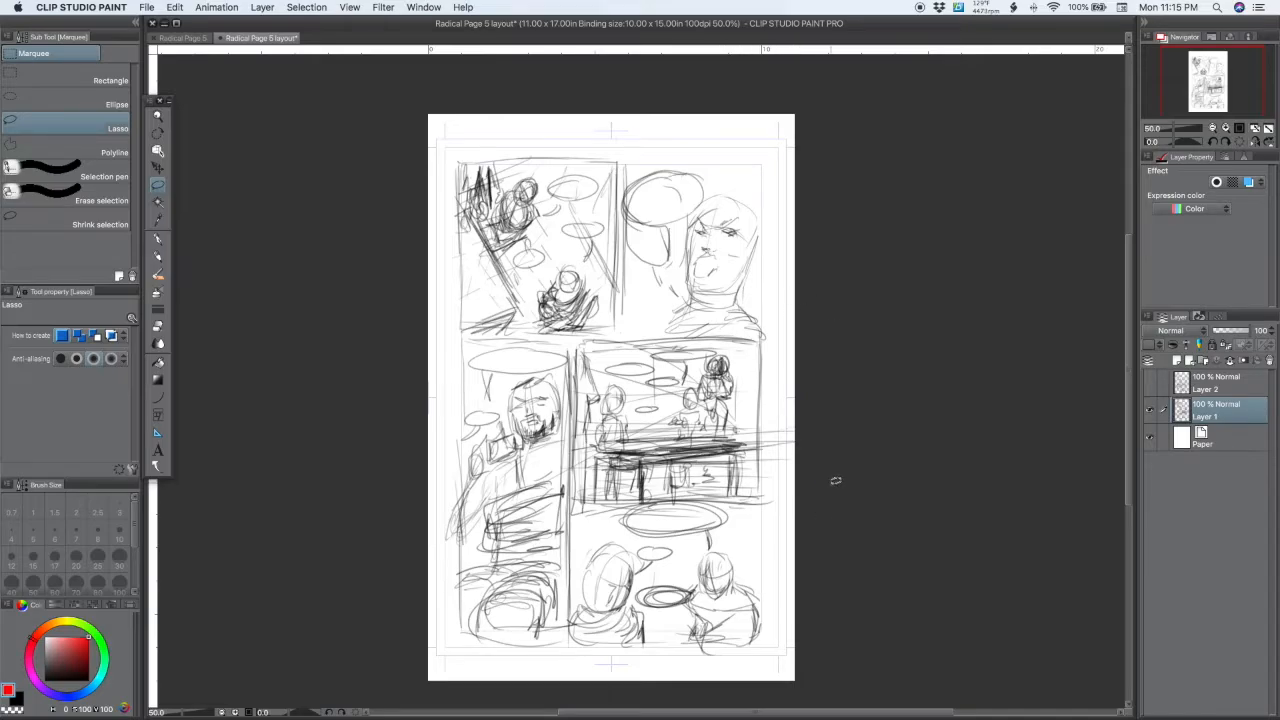
pyautogui.scroll(-1, 800, 459)
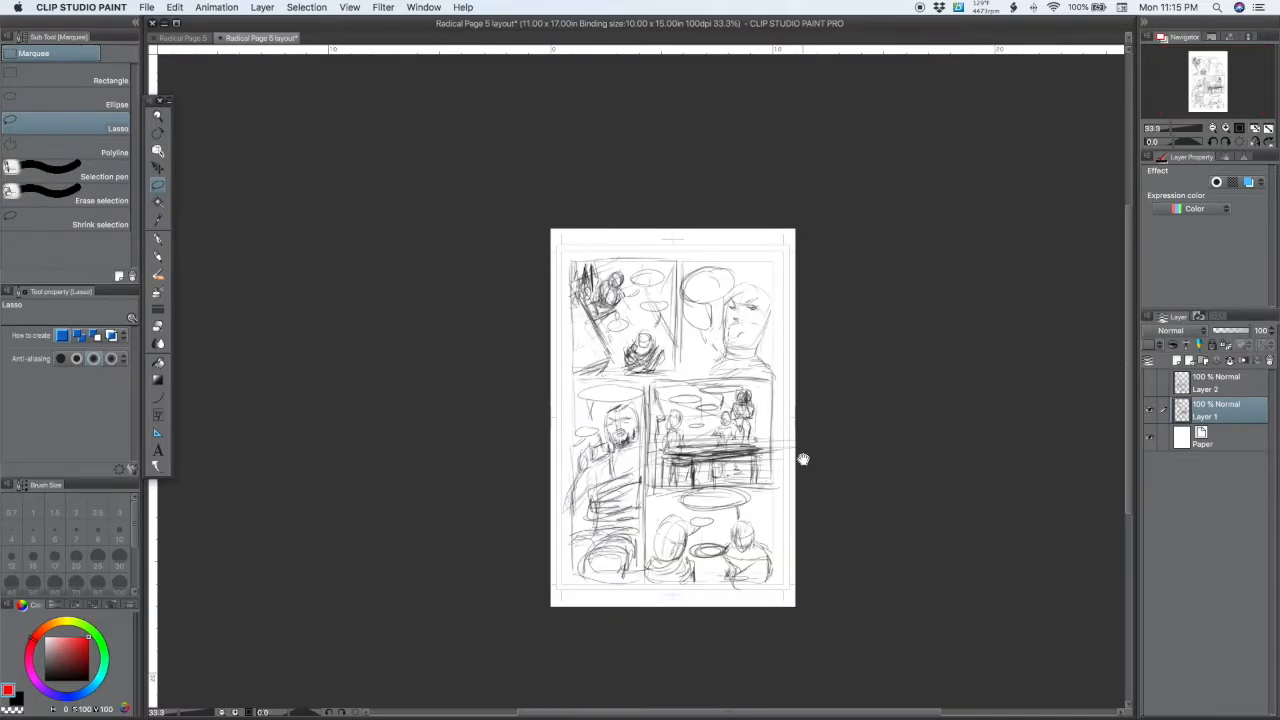
pyautogui.moveTo(800, 459); pyautogui.dragTo(680, 439)
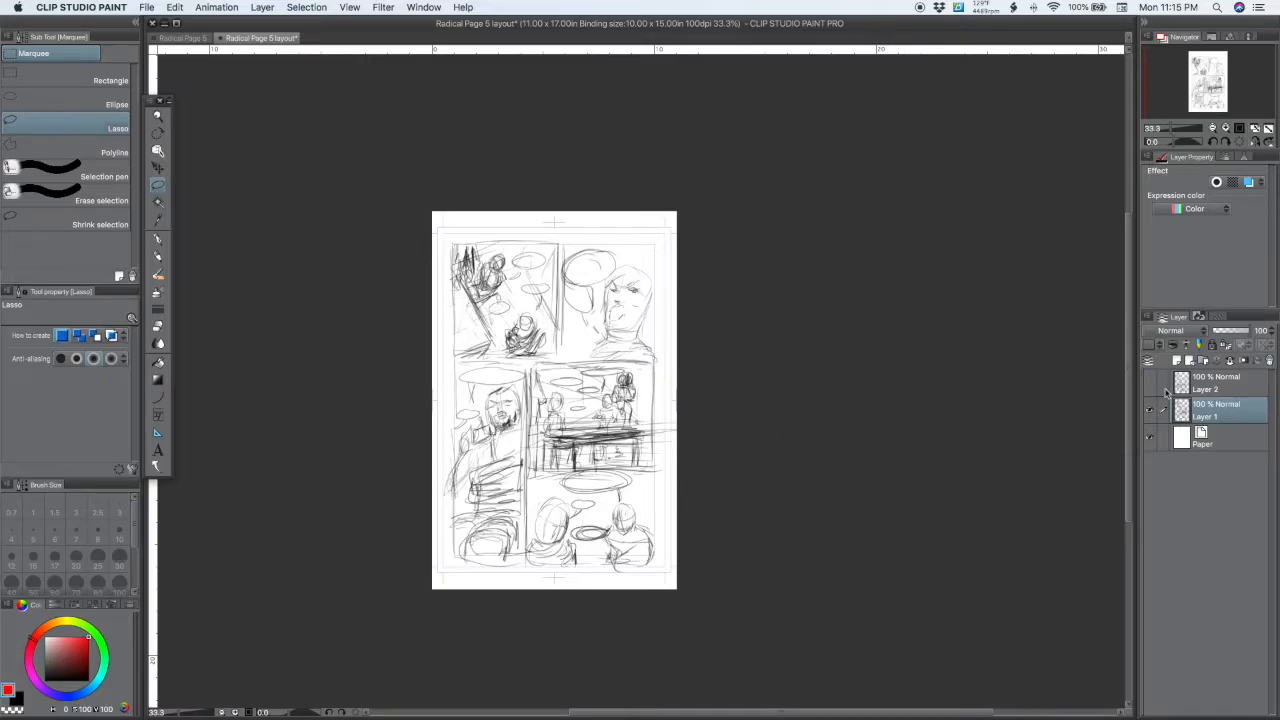
pyautogui.scroll(1, 692, 452)
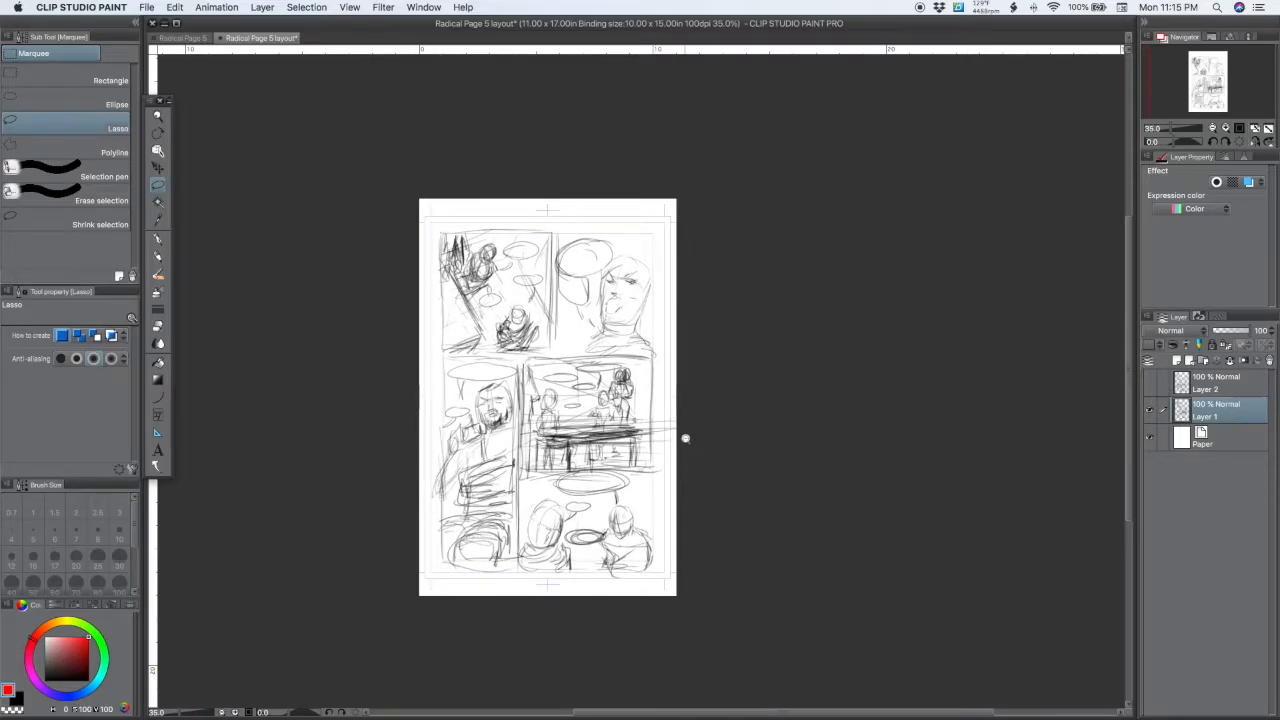
pyautogui.scroll(-1, 666, 398)
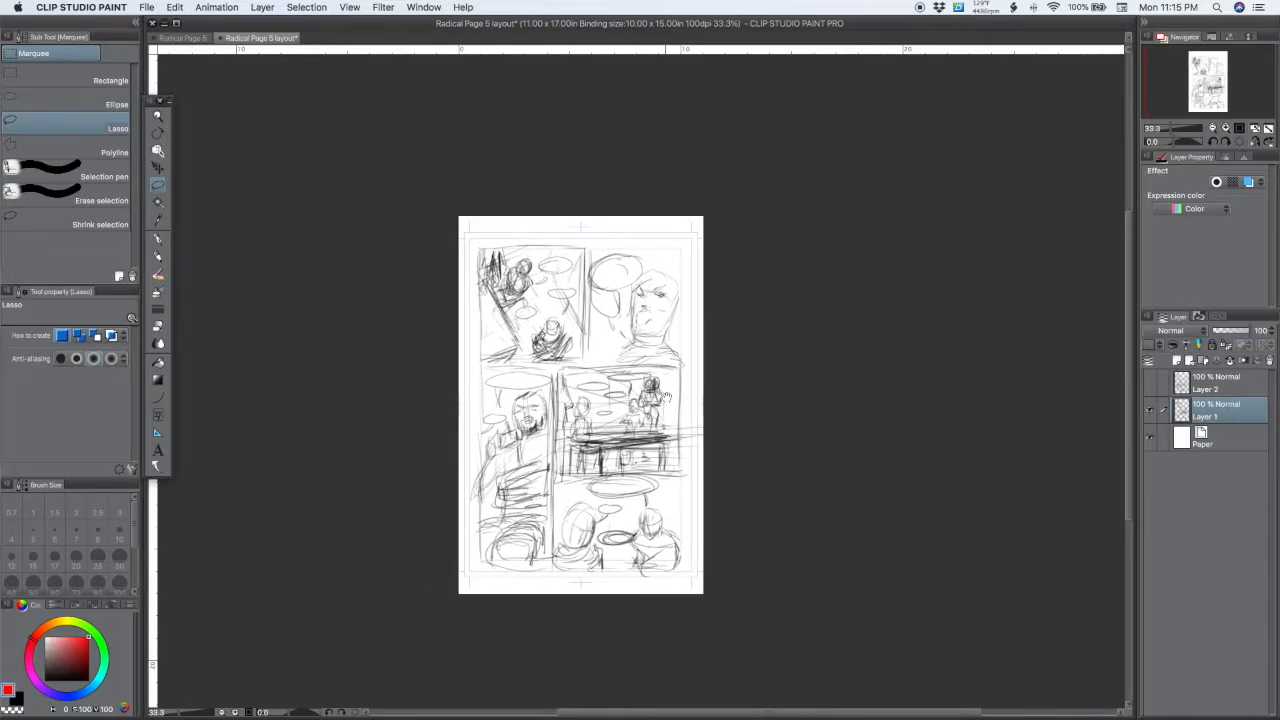
# Choose the Colored pencil, add a new layer above Layer 1, and hide Layer 1
pyautogui.click(158, 256)
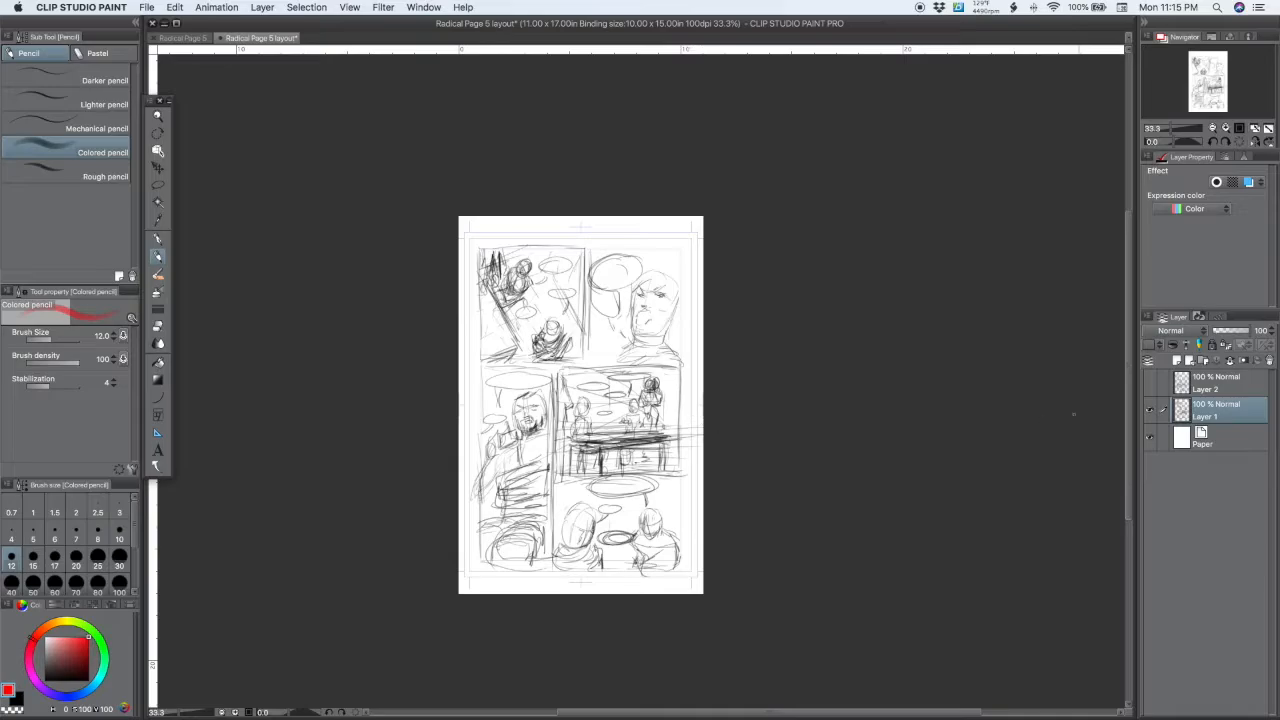
pyautogui.click(1150, 411)
pyautogui.click(1150, 411)
pyautogui.scroll(-1, 660, 344)
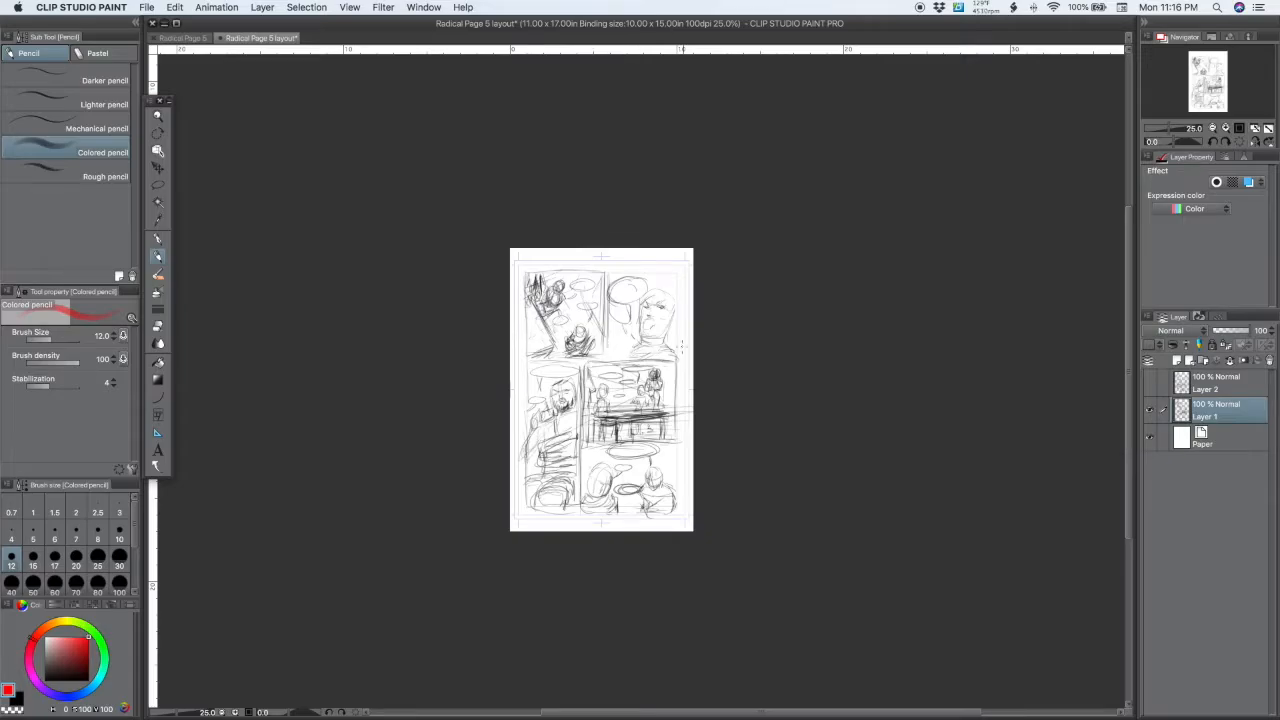
pyautogui.click(1176, 361)
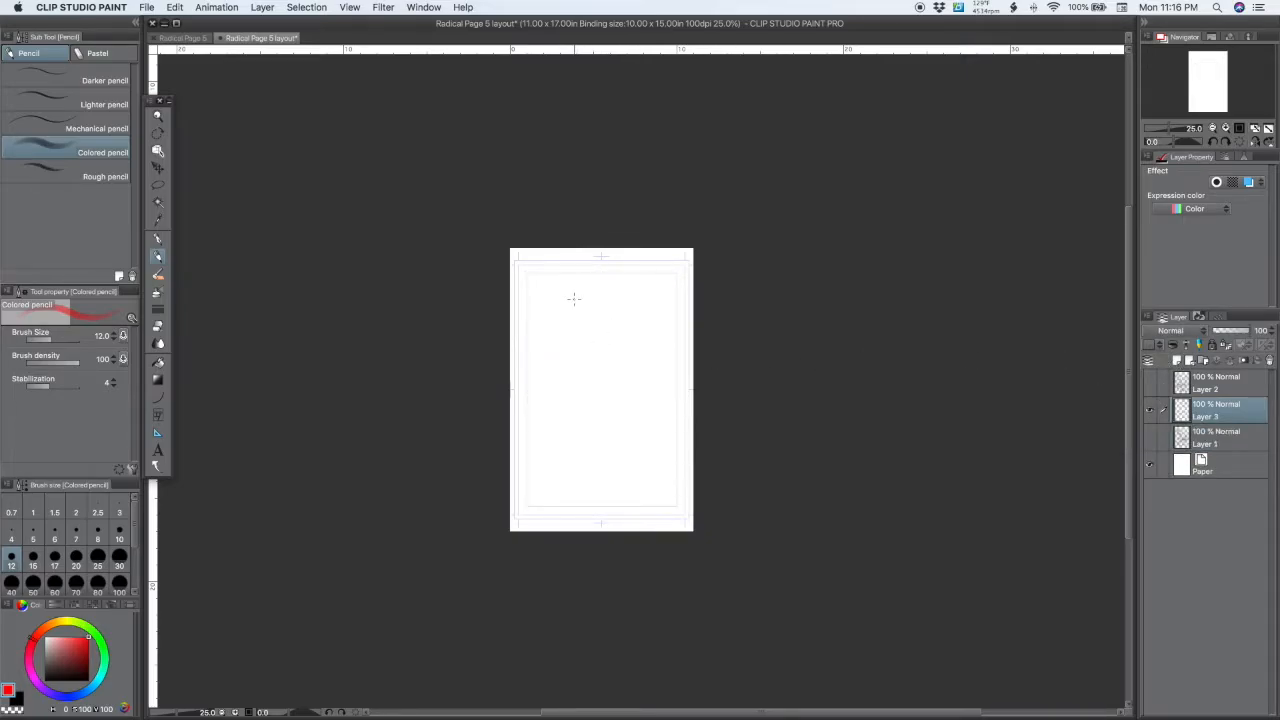
# Sketch red frames for a tall panel and two small stacked panels beside it across the upper part of the page
pyautogui.moveTo(555, 283)
pyautogui.mouseDown()
pyautogui.moveTo(537, 318)
pyautogui.moveTo(574, 327)
pyautogui.moveTo(528, 337)
pyautogui.moveTo(574, 342)
pyautogui.moveTo(589, 290)
pyautogui.moveTo(547, 281)
pyautogui.moveTo(575, 283)
pyautogui.moveTo(581, 330)
pyautogui.moveTo(588, 275)
pyautogui.mouseUp()
pyautogui.moveTo(588, 275)
pyautogui.mouseDown()
pyautogui.moveTo(540, 277)
pyautogui.moveTo(598, 320)
pyautogui.mouseUp()
pyautogui.moveTo(599, 279)
pyautogui.mouseDown()
pyautogui.moveTo(631, 283)
pyautogui.moveTo(606, 315)
pyautogui.moveTo(662, 320)
pyautogui.mouseUp()
pyautogui.moveTo(640, 278)
pyautogui.mouseDown()
pyautogui.moveTo(668, 276)
pyautogui.moveTo(670, 318)
pyautogui.mouseUp()
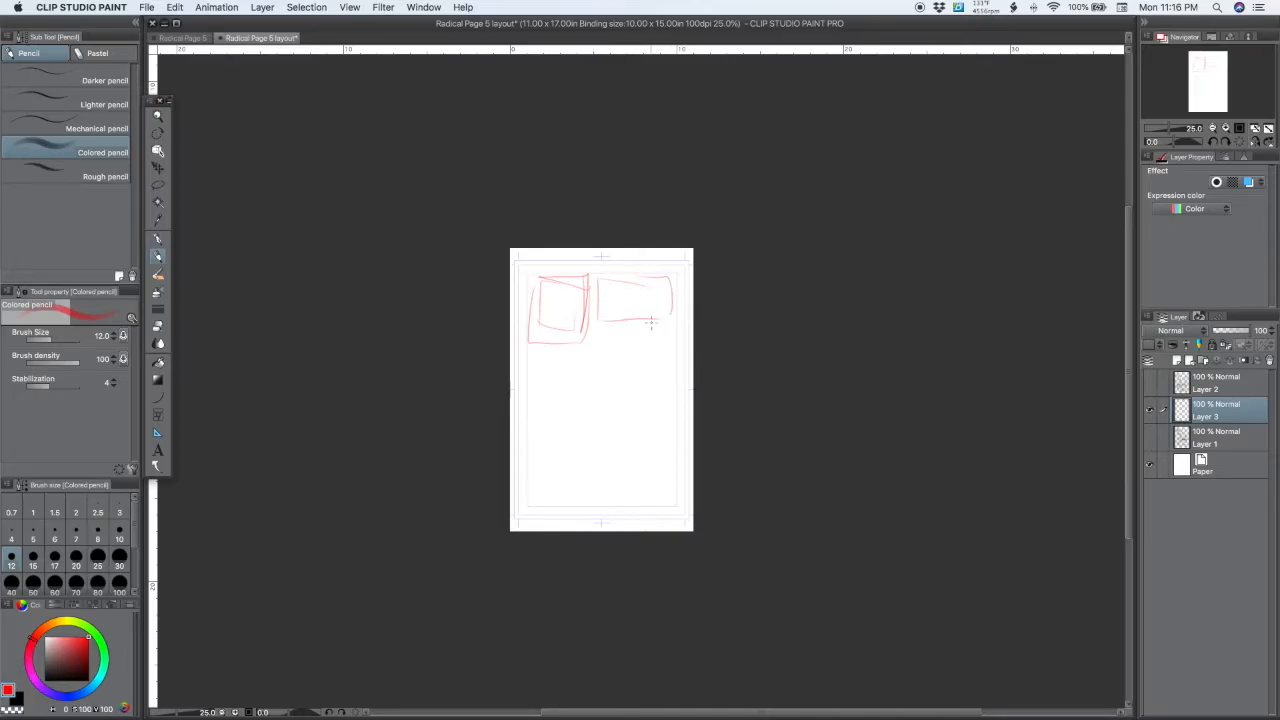
pyautogui.moveTo(587, 288)
pyautogui.mouseDown()
pyautogui.moveTo(583, 366)
pyautogui.moveTo(601, 364)
pyautogui.moveTo(602, 338)
pyautogui.moveTo(667, 322)
pyautogui.mouseUp()
# Sketch wide middle and bottom panel frames, and clear the extra inner lines from the tall panel
pyautogui.moveTo(601, 361)
pyautogui.mouseDown()
pyautogui.moveTo(667, 358)
pyautogui.moveTo(590, 380)
pyautogui.moveTo(527, 444)
pyautogui.moveTo(662, 452)
pyautogui.mouseUp()
pyautogui.moveTo(675, 380); pyautogui.dragTo(677, 460)
pyautogui.moveTo(528, 452); pyautogui.dragTo(676, 456)
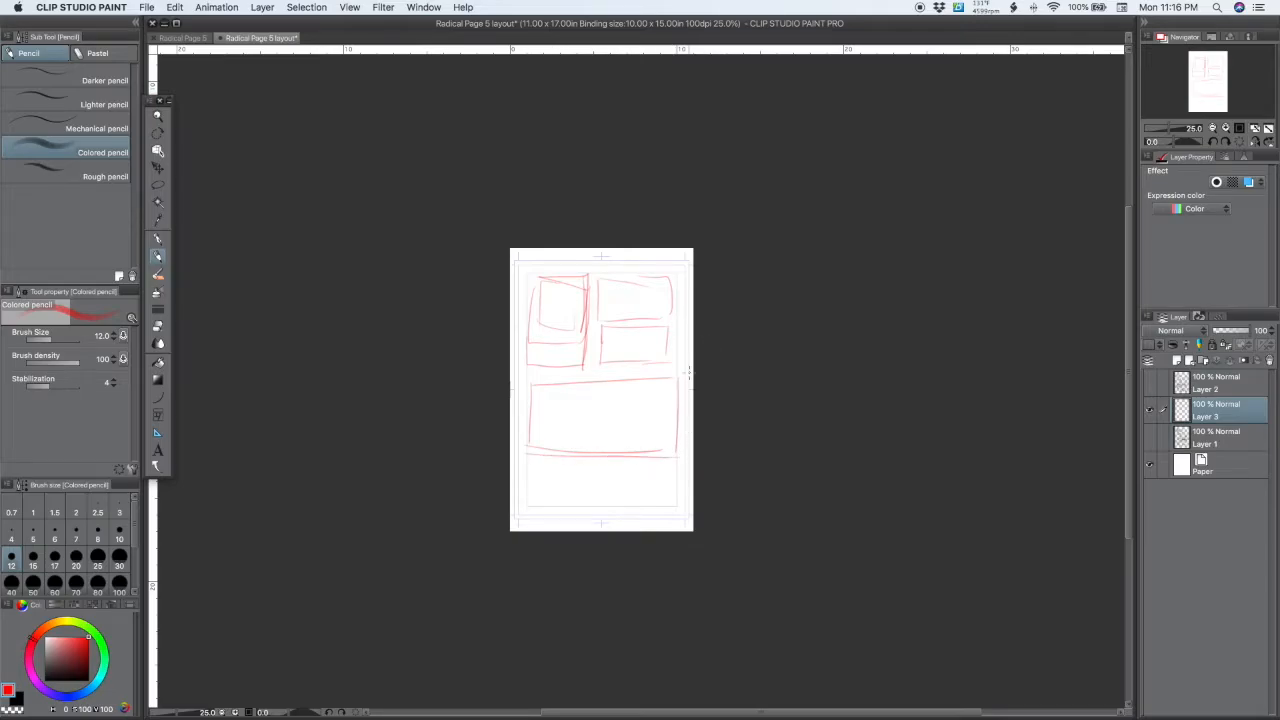
pyautogui.moveTo(548, 338)
pyautogui.mouseDown()
pyautogui.moveTo(560, 294)
pyautogui.moveTo(569, 322)
pyautogui.mouseUp()
pyautogui.moveTo(531, 461)
pyautogui.mouseDown()
pyautogui.moveTo(661, 457)
pyautogui.moveTo(527, 489)
pyautogui.moveTo(525, 509)
pyautogui.moveTo(676, 507)
pyautogui.moveTo(677, 464)
pyautogui.mouseUp()
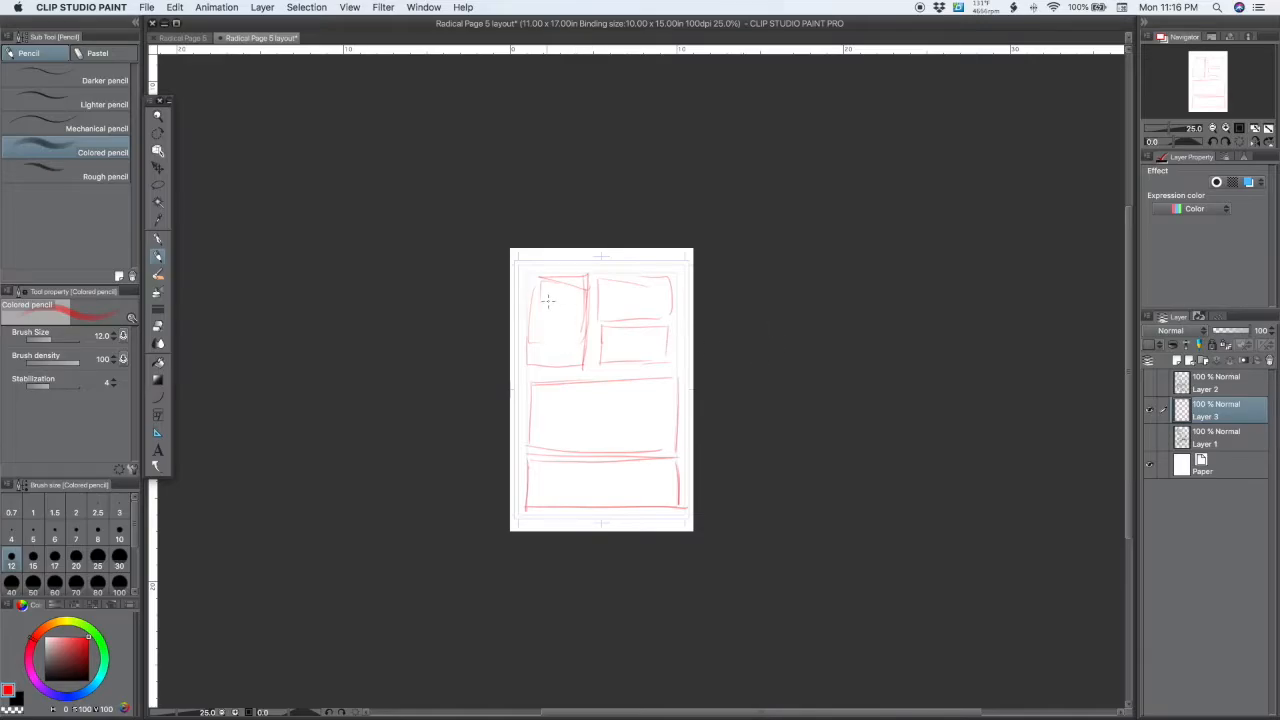
# Rough in a standing figure in the tall panel and a head and shoulders in each small panel
pyautogui.moveTo(546, 296)
pyautogui.mouseDown()
pyautogui.moveTo(556, 356)
pyautogui.moveTo(537, 355)
pyautogui.mouseUp()
pyautogui.moveTo(564, 310)
pyautogui.mouseDown()
pyautogui.moveTo(574, 326)
pyautogui.moveTo(558, 304)
pyautogui.moveTo(541, 336)
pyautogui.mouseUp()
pyautogui.moveTo(624, 284)
pyautogui.mouseDown()
pyautogui.moveTo(642, 300)
pyautogui.moveTo(618, 289)
pyautogui.moveTo(640, 288)
pyautogui.moveTo(608, 312)
pyautogui.moveTo(640, 308)
pyautogui.moveTo(622, 348)
pyautogui.moveTo(642, 345)
pyautogui.moveTo(632, 330)
pyautogui.moveTo(628, 362)
pyautogui.moveTo(655, 368)
pyautogui.moveTo(624, 366)
pyautogui.mouseUp()
pyautogui.moveTo(646, 354); pyautogui.dragTo(652, 368)
# Sketch a car with a few horizontal background lines in the wide middle panel
pyautogui.moveTo(560, 403)
pyautogui.mouseDown()
pyautogui.moveTo(545, 408)
pyautogui.moveTo(578, 400)
pyautogui.moveTo(546, 407)
pyautogui.moveTo(588, 411)
pyautogui.mouseUp()
pyautogui.moveTo(588, 411)
pyautogui.mouseDown()
pyautogui.moveTo(547, 413)
pyautogui.moveTo(558, 393)
pyautogui.moveTo(582, 424)
pyautogui.moveTo(603, 427)
pyautogui.moveTo(558, 436)
pyautogui.mouseUp()
pyautogui.moveTo(538, 431); pyautogui.dragTo(568, 441)
pyautogui.moveTo(564, 441)
pyautogui.mouseDown()
pyautogui.moveTo(583, 405)
pyautogui.moveTo(649, 400)
pyautogui.moveTo(626, 413)
pyautogui.moveTo(641, 415)
pyautogui.moveTo(603, 404)
pyautogui.moveTo(667, 402)
pyautogui.moveTo(620, 422)
pyautogui.moveTo(656, 418)
pyautogui.mouseUp()
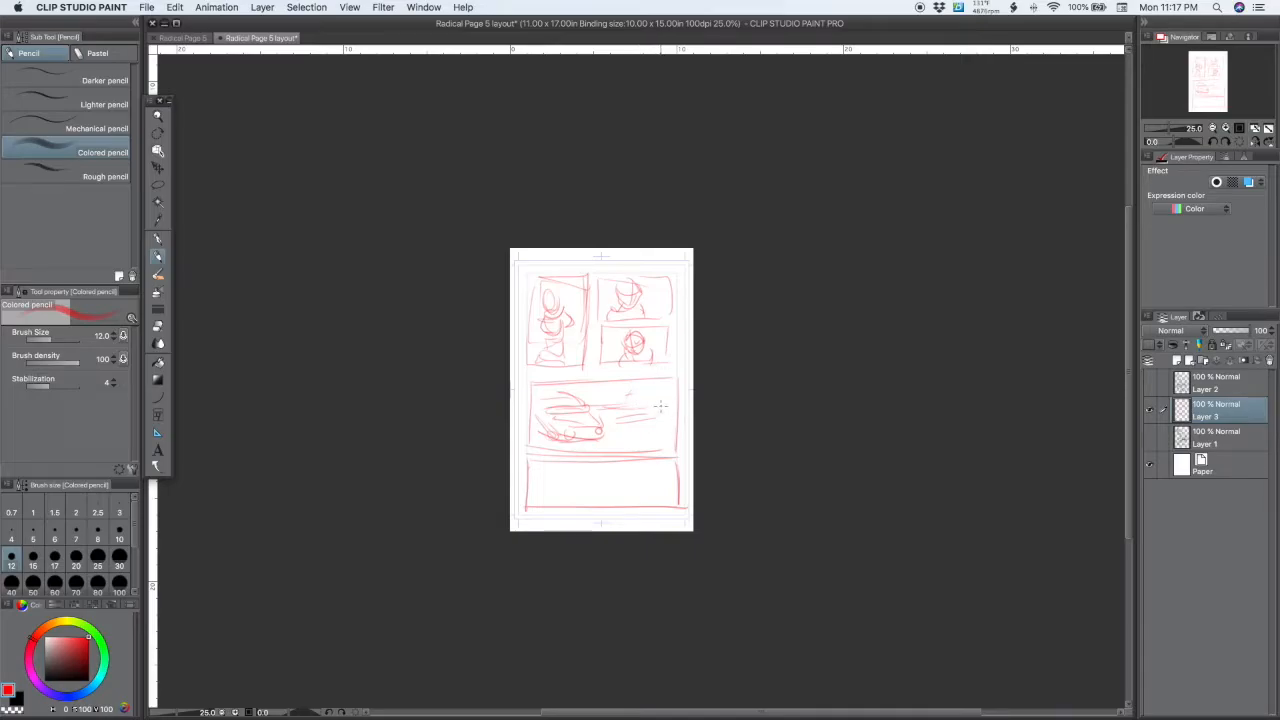
# Add a curved outline and loose ground lines beside the car in the middle panel
pyautogui.scroll(3, 659, 406)
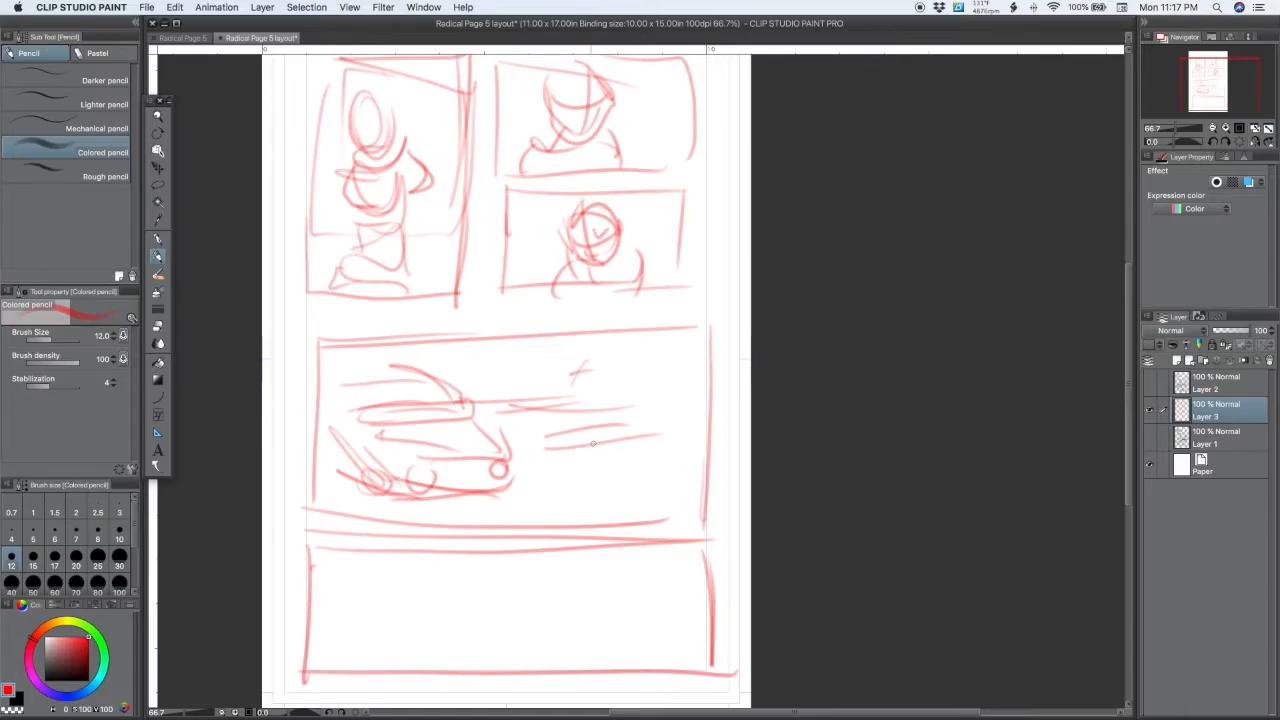
pyautogui.moveTo(477, 400); pyautogui.dragTo(640, 409)
pyautogui.moveTo(552, 390); pyautogui.dragTo(603, 381)
pyautogui.moveTo(565, 454); pyautogui.dragTo(575, 470)
pyautogui.moveTo(598, 504); pyautogui.dragTo(575, 500)
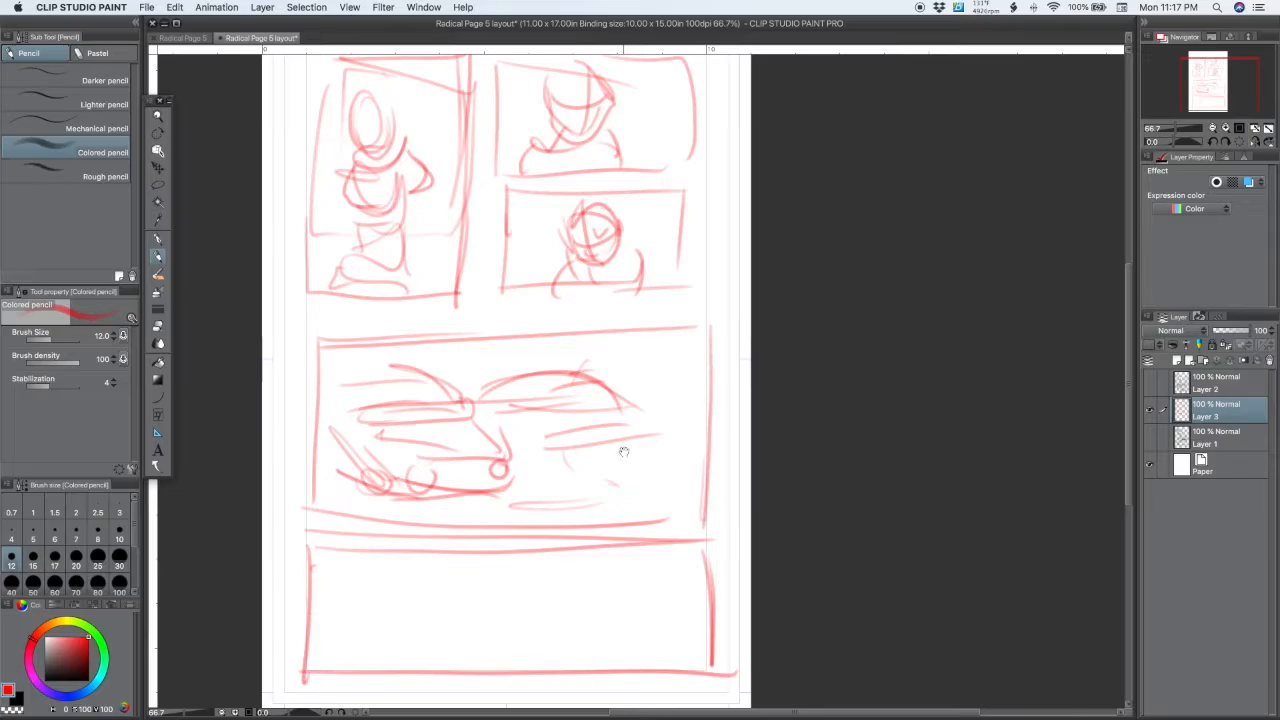
# Scribble dense vertical and horizontal background strokes behind the car, and reinforce the car's outline
pyautogui.scroll(-2, 606, 457)
pyautogui.scroll(-3, 614, 459)
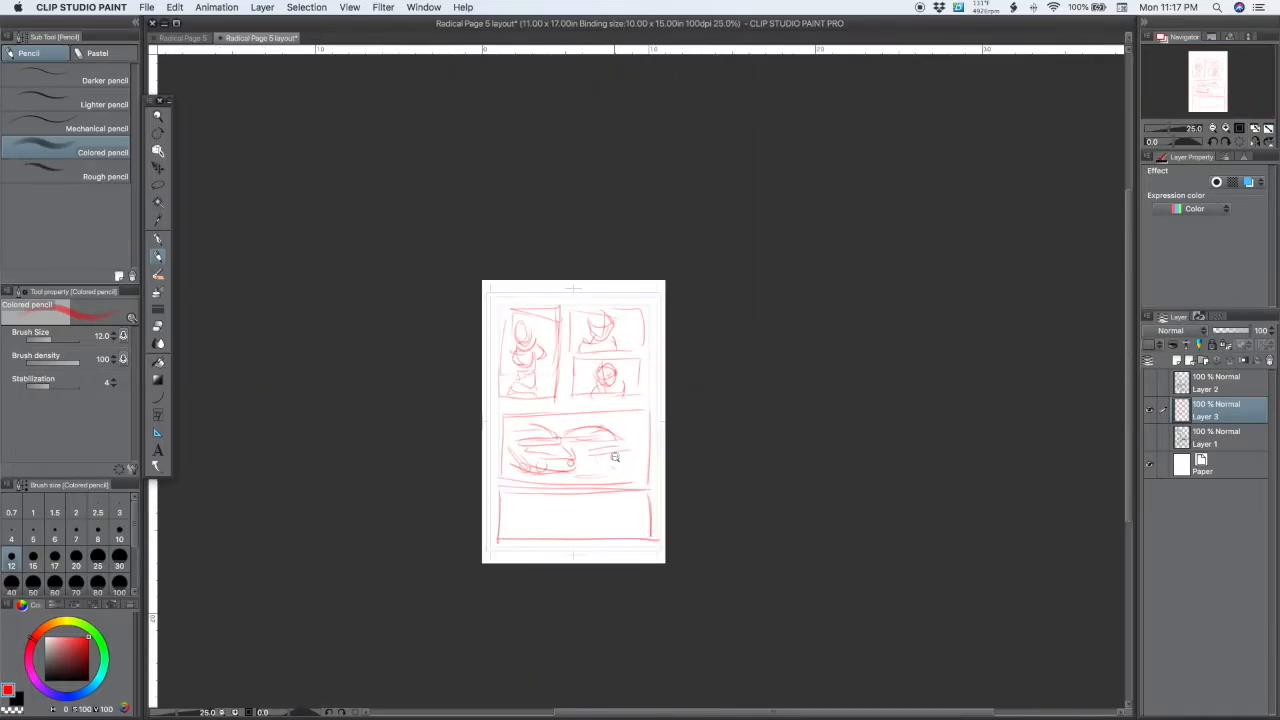
pyautogui.scroll(2, 615, 452)
pyautogui.moveTo(600, 446)
pyautogui.mouseDown()
pyautogui.moveTo(598, 464)
pyautogui.moveTo(616, 434)
pyautogui.moveTo(622, 445)
pyautogui.moveTo(578, 478)
pyautogui.moveTo(548, 477)
pyautogui.moveTo(592, 435)
pyautogui.moveTo(601, 460)
pyautogui.moveTo(616, 422)
pyautogui.mouseUp()
pyautogui.moveTo(624, 426)
pyautogui.mouseDown()
pyautogui.moveTo(627, 448)
pyautogui.moveTo(649, 449)
pyautogui.mouseUp()
pyautogui.moveTo(598, 442); pyautogui.dragTo(610, 453)
pyautogui.moveTo(600, 418)
pyautogui.mouseDown()
pyautogui.moveTo(620, 450)
pyautogui.moveTo(600, 436)
pyautogui.moveTo(640, 430)
pyautogui.moveTo(654, 466)
pyautogui.mouseUp()
pyautogui.moveTo(556, 466)
pyautogui.mouseDown()
pyautogui.moveTo(538, 478)
pyautogui.moveTo(508, 457)
pyautogui.mouseUp()
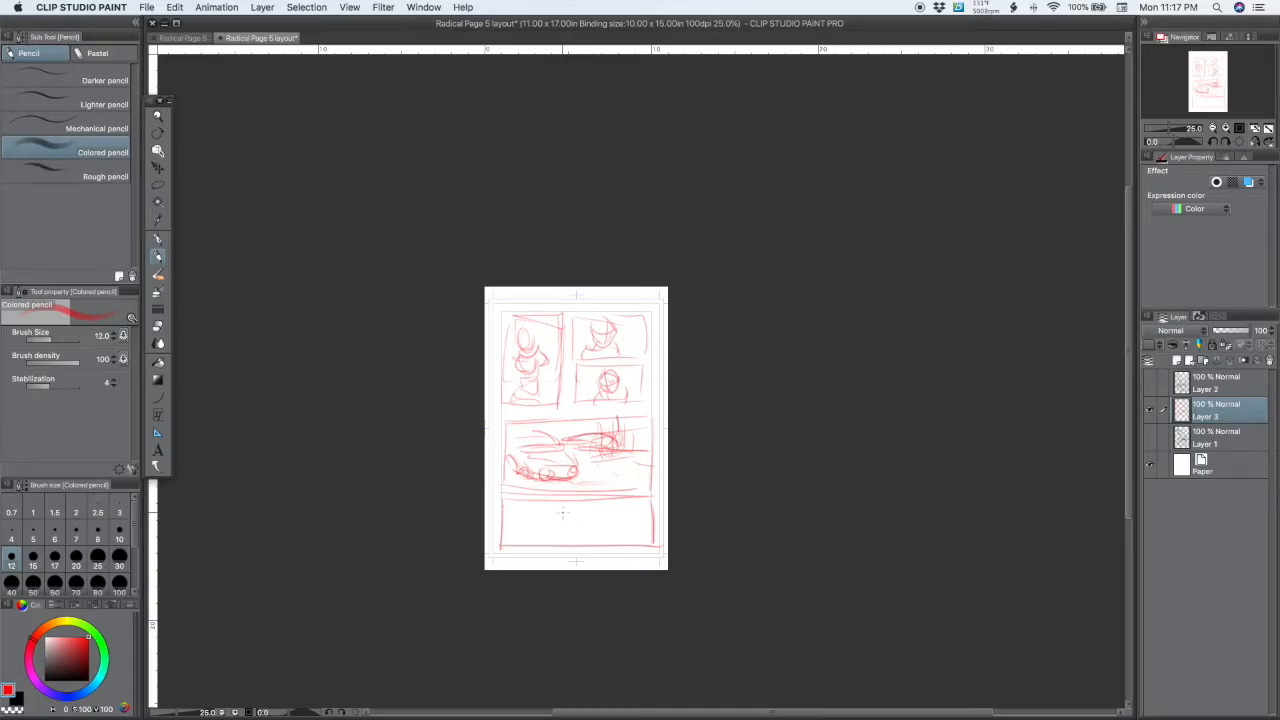
# Sketch a large angry face flanked by smaller heads in the bottom panel, and touch up the tall panel's edge
pyautogui.moveTo(552, 538)
pyautogui.mouseDown()
pyautogui.moveTo(594, 511)
pyautogui.moveTo(595, 541)
pyautogui.moveTo(583, 498)
pyautogui.moveTo(568, 524)
pyautogui.mouseUp()
pyautogui.moveTo(583, 519)
pyautogui.mouseDown()
pyautogui.moveTo(596, 518)
pyautogui.moveTo(571, 522)
pyautogui.moveTo(579, 542)
pyautogui.moveTo(559, 545)
pyautogui.moveTo(595, 545)
pyautogui.mouseUp()
pyautogui.moveTo(555, 523); pyautogui.dragTo(593, 504)
pyautogui.moveTo(553, 504)
pyautogui.mouseDown()
pyautogui.moveTo(553, 516)
pyautogui.moveTo(604, 509)
pyautogui.moveTo(514, 522)
pyautogui.moveTo(540, 522)
pyautogui.mouseUp()
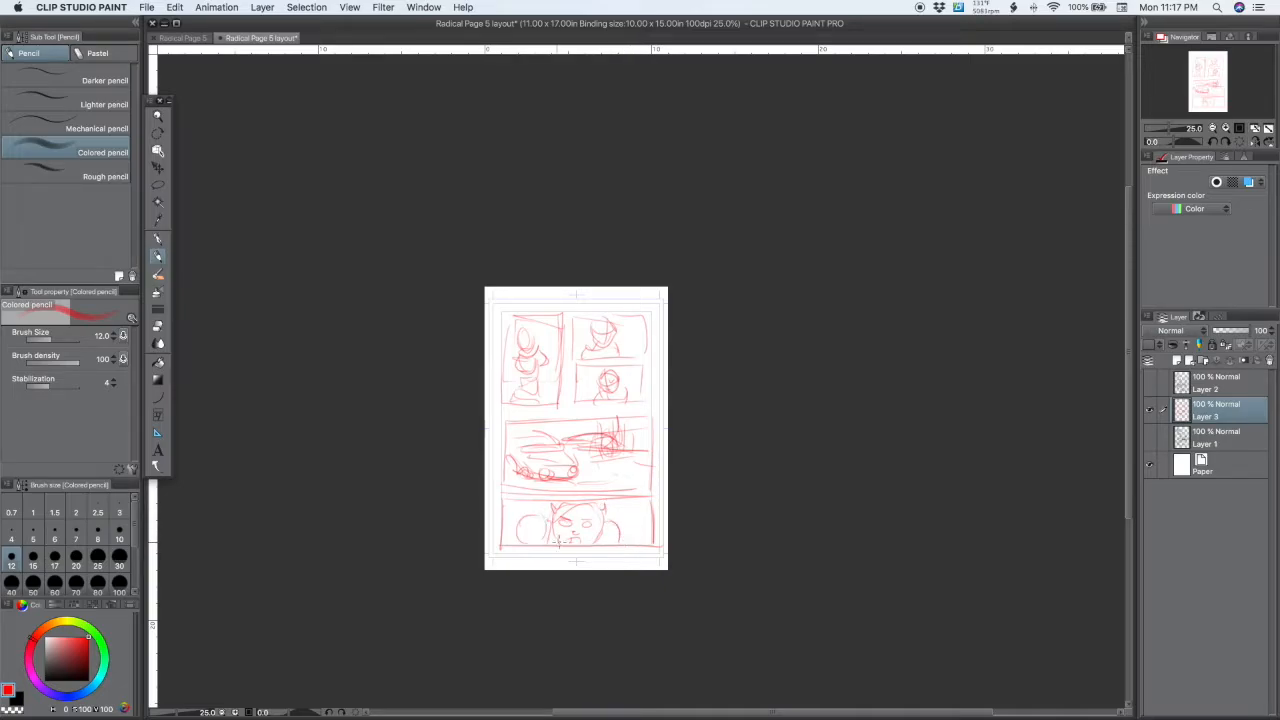
pyautogui.moveTo(515, 517)
pyautogui.mouseDown()
pyautogui.moveTo(621, 529)
pyautogui.moveTo(631, 512)
pyautogui.moveTo(626, 524)
pyautogui.moveTo(618, 512)
pyautogui.moveTo(624, 534)
pyautogui.moveTo(577, 537)
pyautogui.moveTo(567, 507)
pyautogui.moveTo(597, 514)
pyautogui.moveTo(555, 546)
pyautogui.mouseUp()
pyautogui.moveTo(582, 540); pyautogui.dragTo(594, 552)
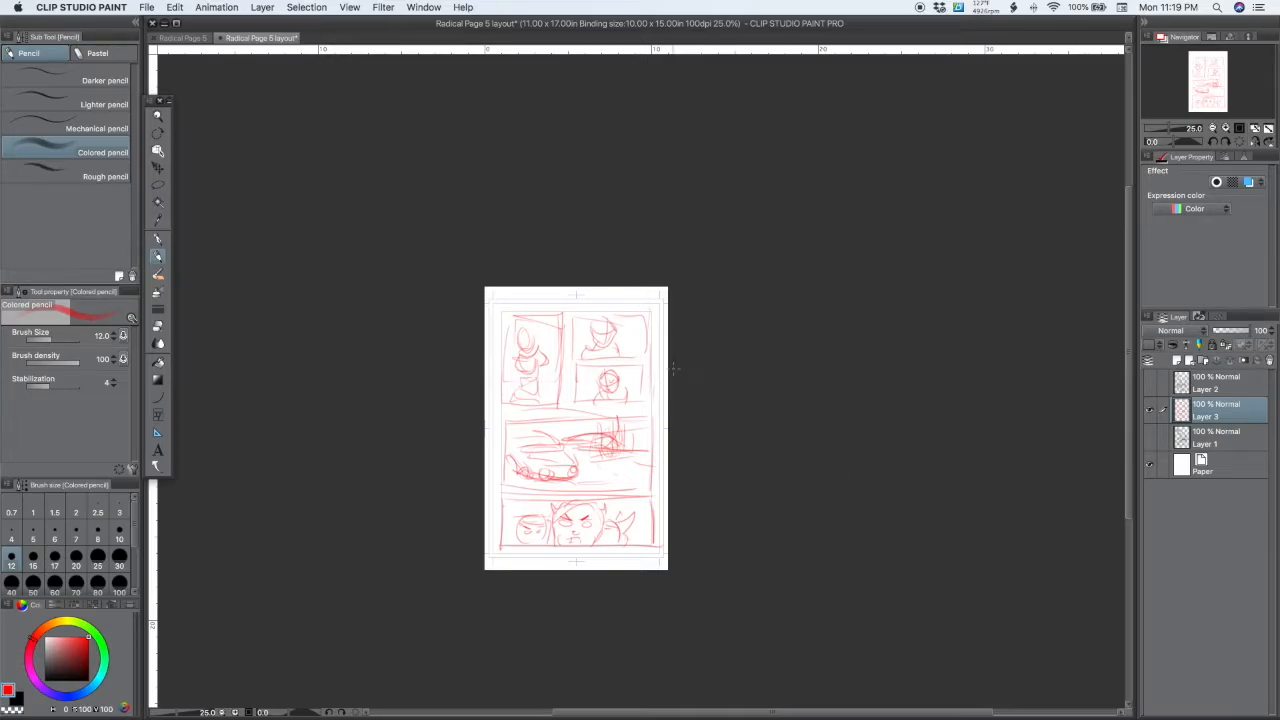
pyautogui.moveTo(504, 352); pyautogui.dragTo(502, 404)
# Hide the red sketch on Layer 3, then show Layer 1 and make it the active layer
pyautogui.click(1149, 411)
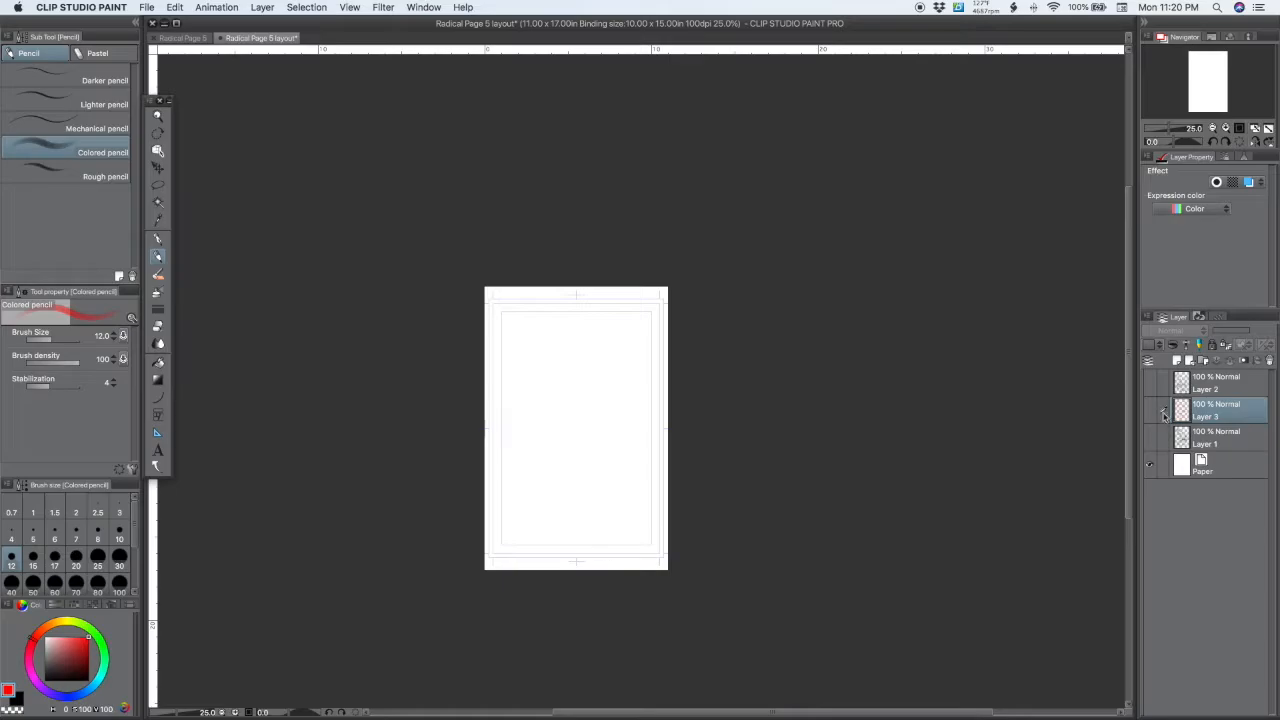
pyautogui.click(1149, 384)
pyautogui.click(1149, 384)
pyautogui.click(1150, 441)
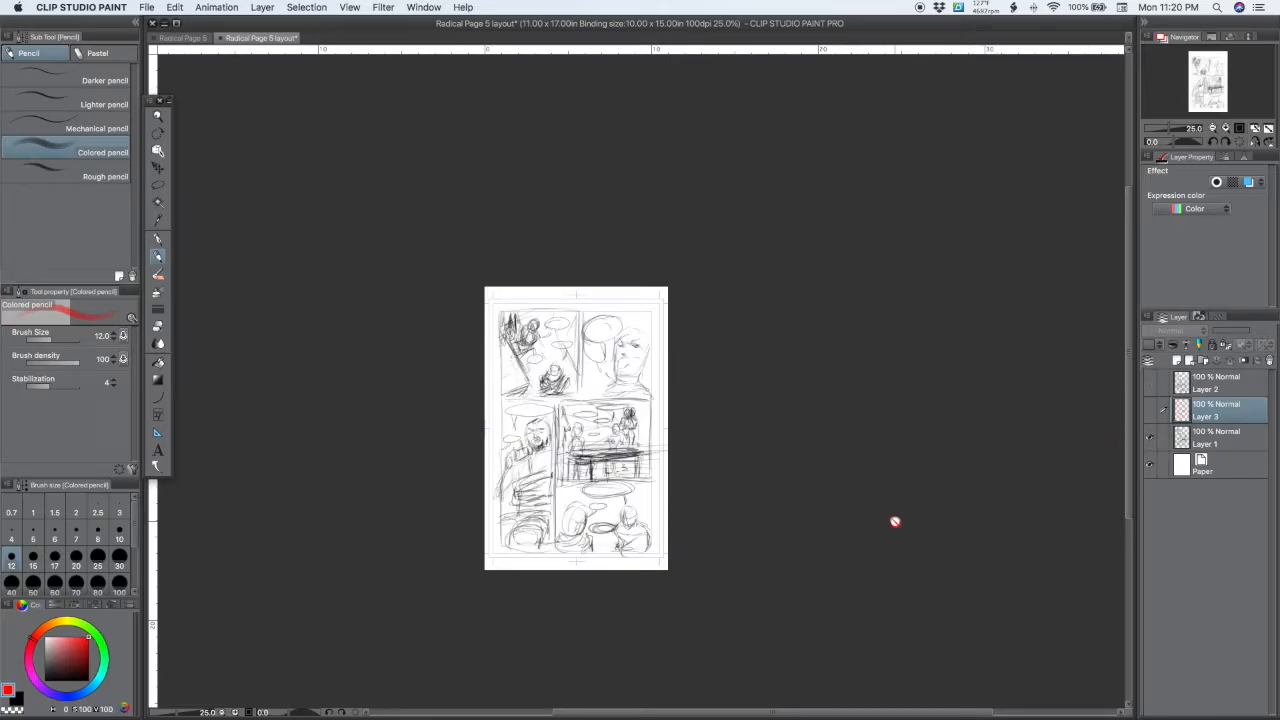
pyautogui.click(1168, 440)
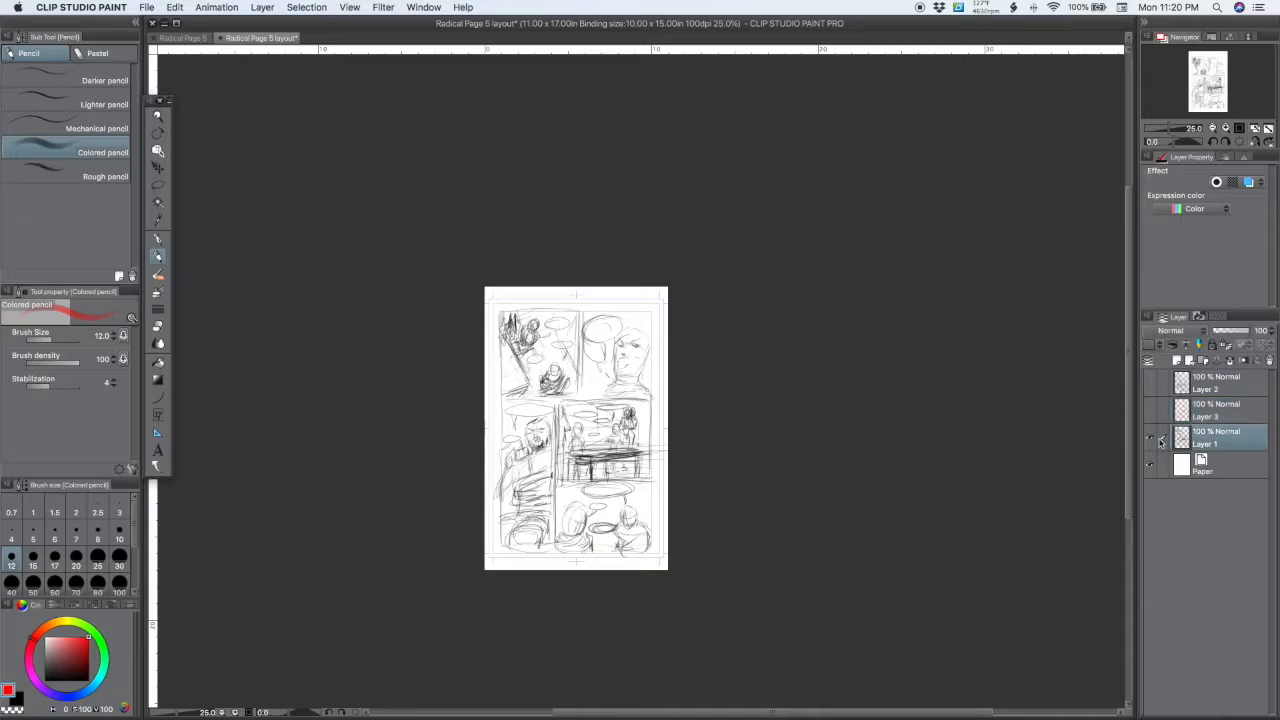
# Lower Layer 1's opacity to 36% and show the tighter drawing on Layer 2
pyautogui.scroll(1, 630, 438)
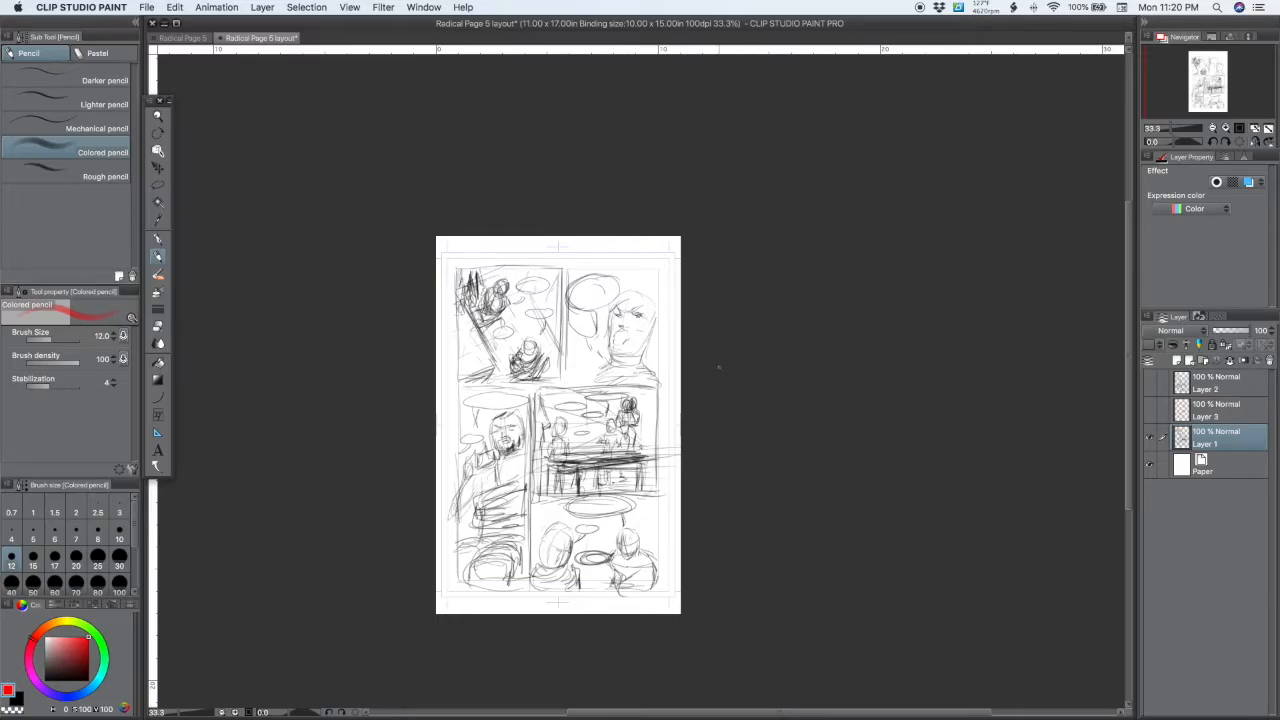
pyautogui.click(1150, 438)
pyautogui.click(1150, 438)
pyautogui.moveTo(1238, 332); pyautogui.dragTo(1224, 332)
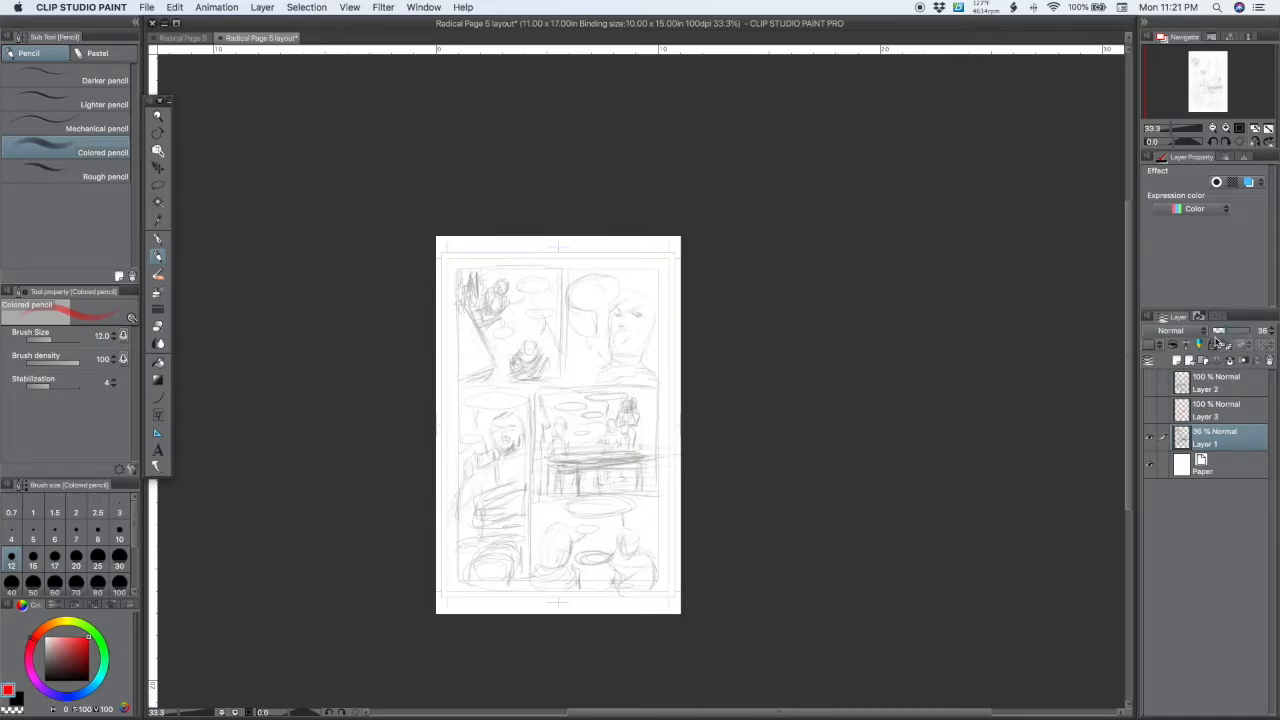
pyautogui.click(1150, 384)
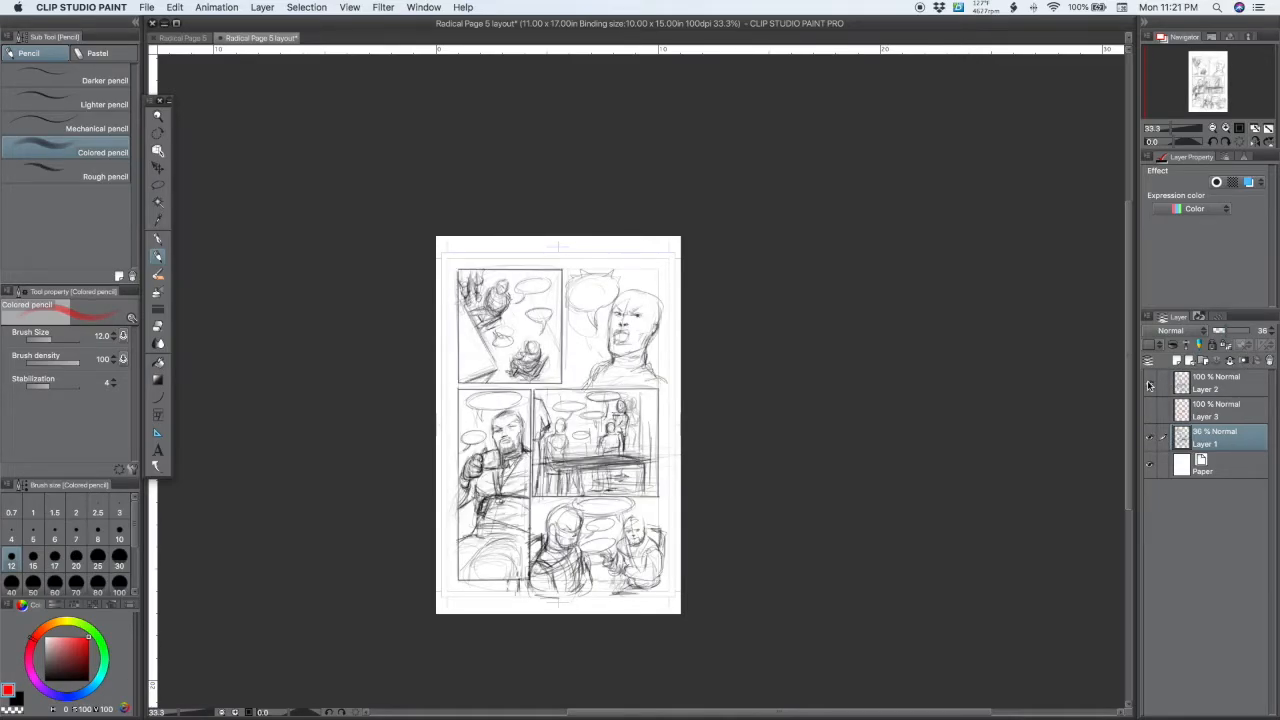
# Compare the drawing with and without its faded rough, then hide Layer 1 and make Layer 2 the active layer
pyautogui.click(1150, 384)
pyautogui.click(1150, 386)
pyautogui.click(1150, 440)
pyautogui.click(1150, 440)
pyautogui.click(1150, 437)
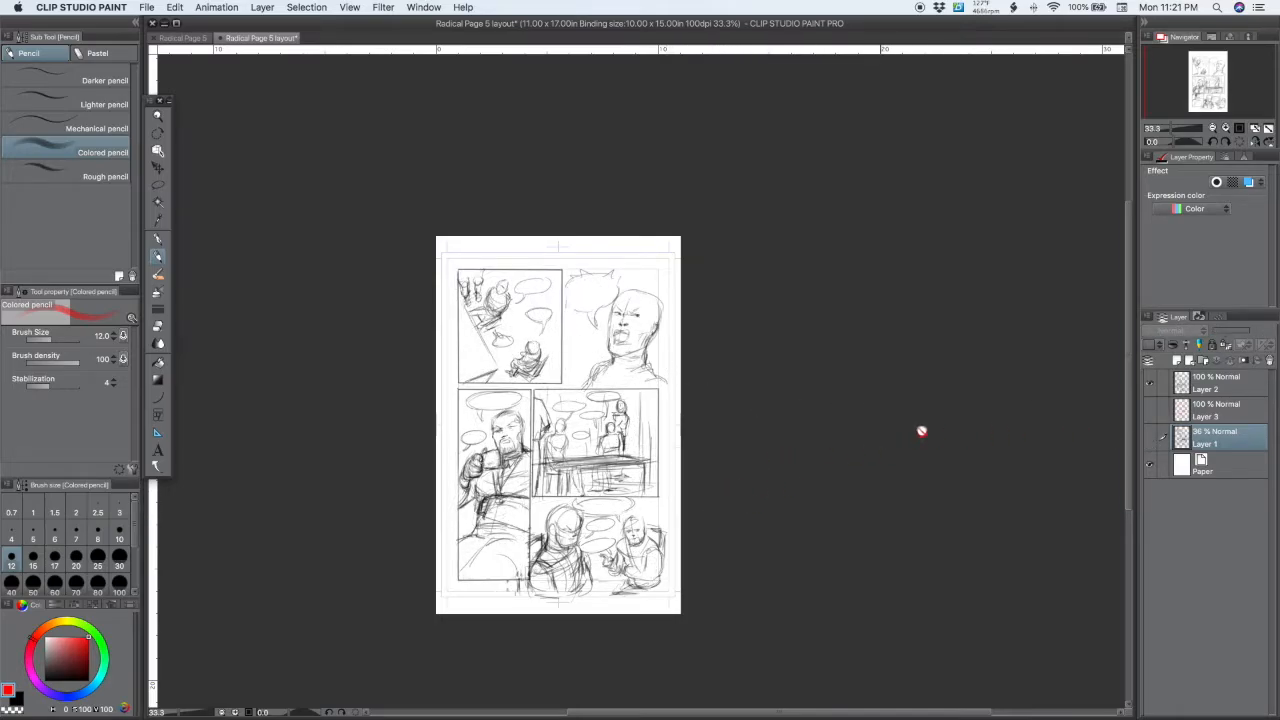
pyautogui.click(1186, 392)
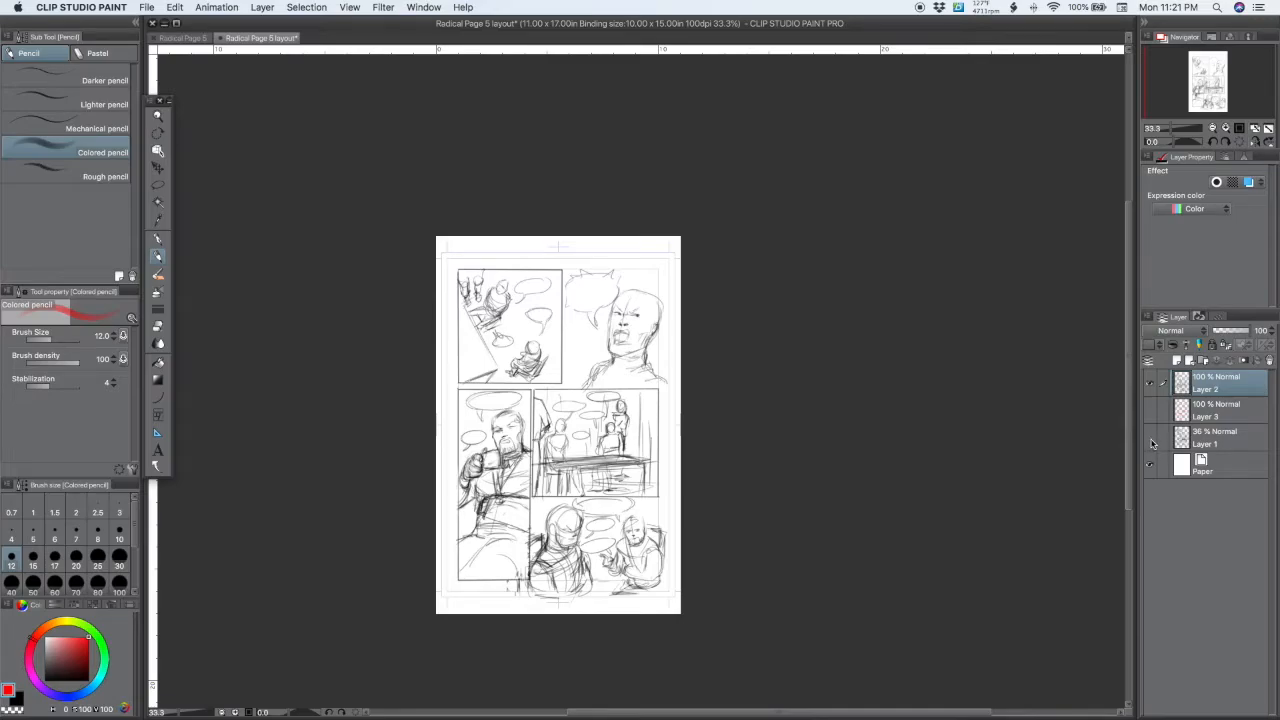
# Compare the rough on Layer 1 with the tighter drawing on Layer 2, and inspect the drawing close up and as a whole page
pyautogui.click(1150, 442)
pyautogui.click(1150, 442)
pyautogui.click(1151, 386)
pyautogui.click(1151, 386)
pyautogui.scroll(5, 641, 362)
pyautogui.scroll(-4, 645, 362)
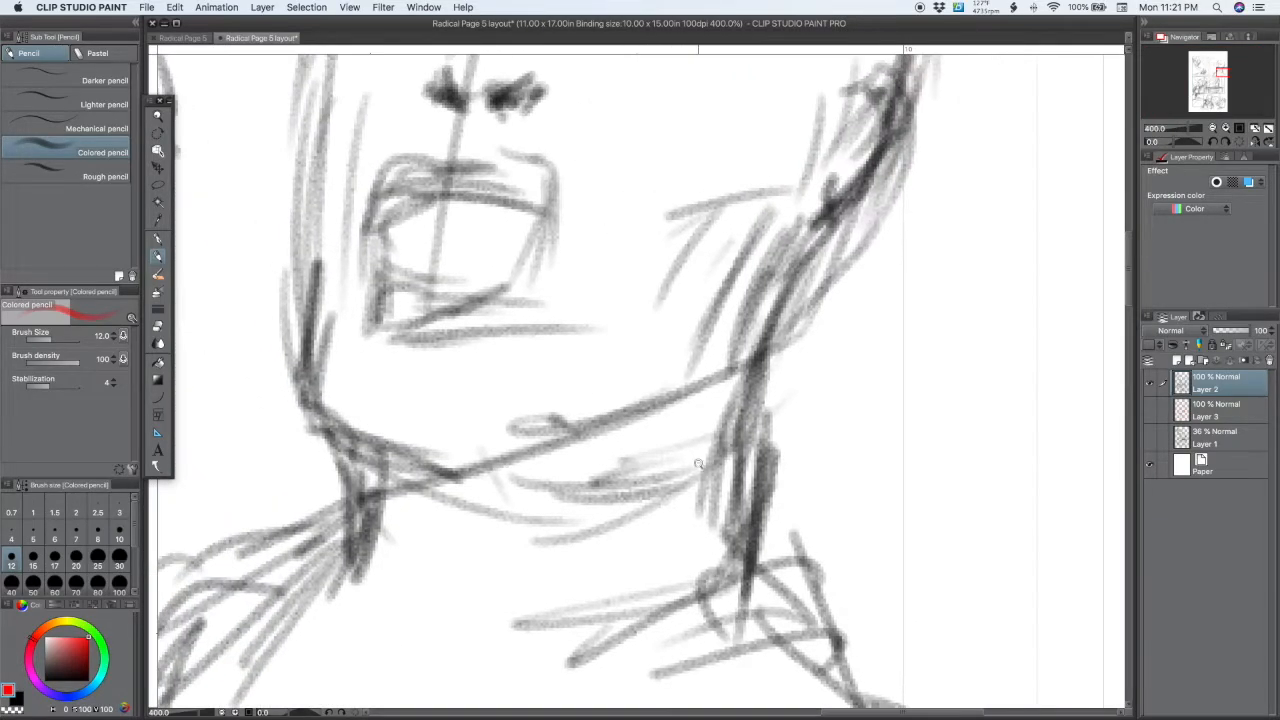
pyautogui.scroll(-4, 708, 460)
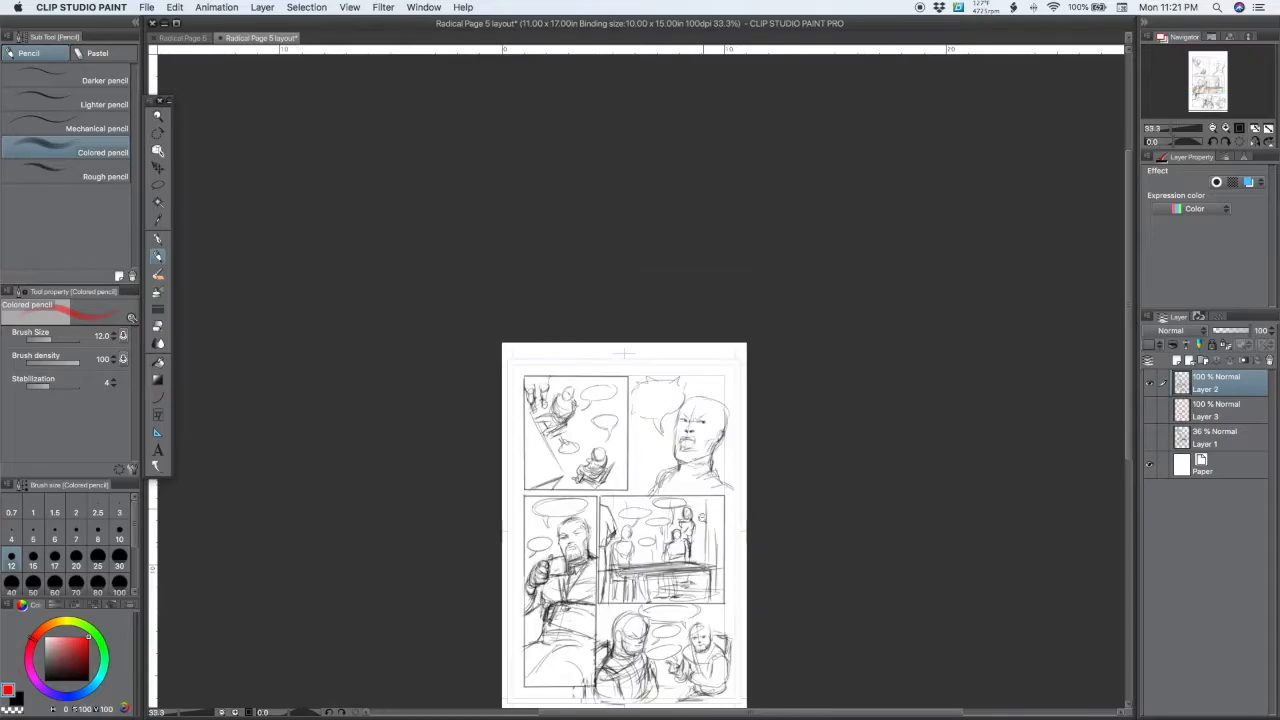
pyautogui.scroll(1, 687, 444)
pyautogui.scroll(-1, 685, 450)
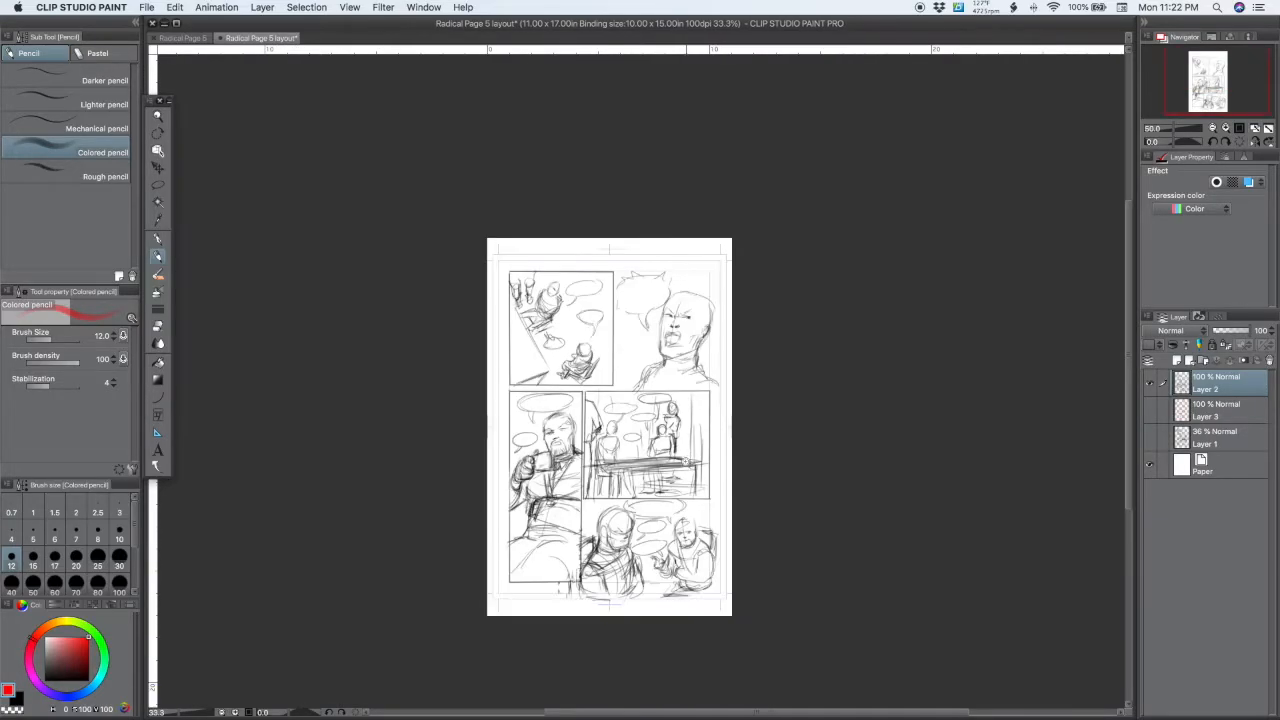
pyautogui.scroll(1, 680, 462)
pyautogui.moveTo(698, 497); pyautogui.dragTo(689, 476)
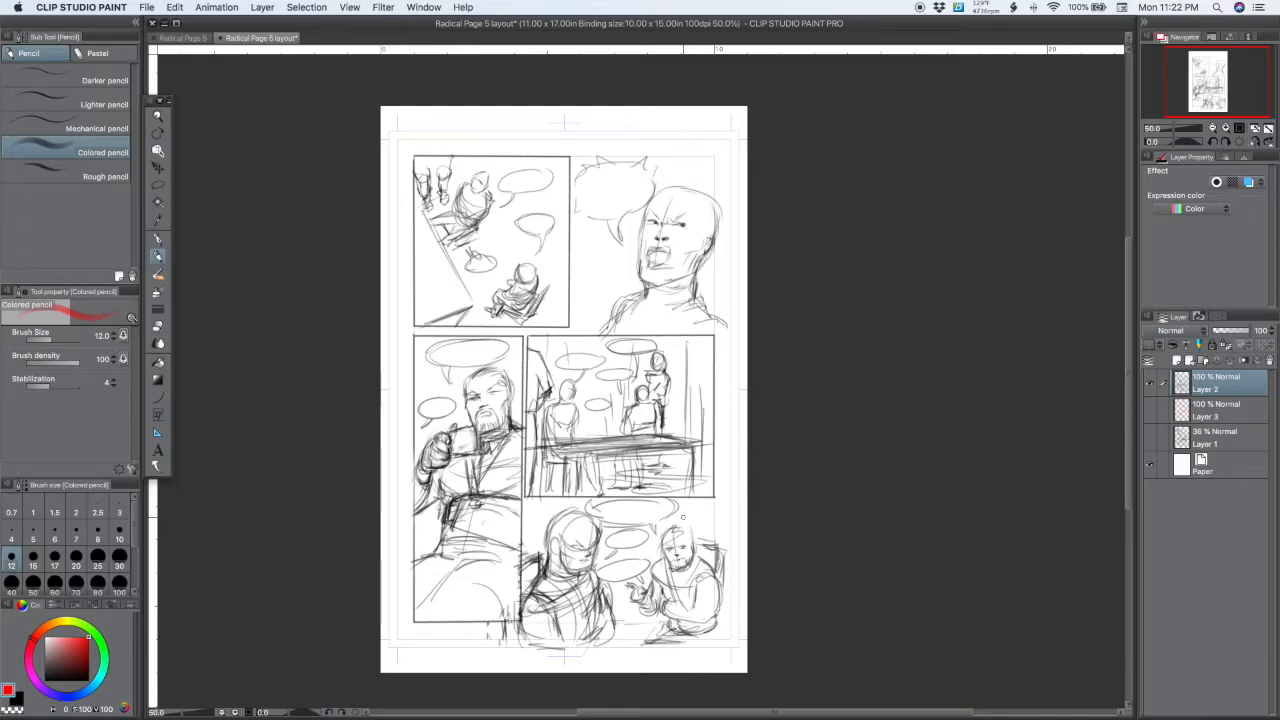
pyautogui.keyDown('alt'); pyautogui.click(753, 467); pyautogui.keyUp('alt')
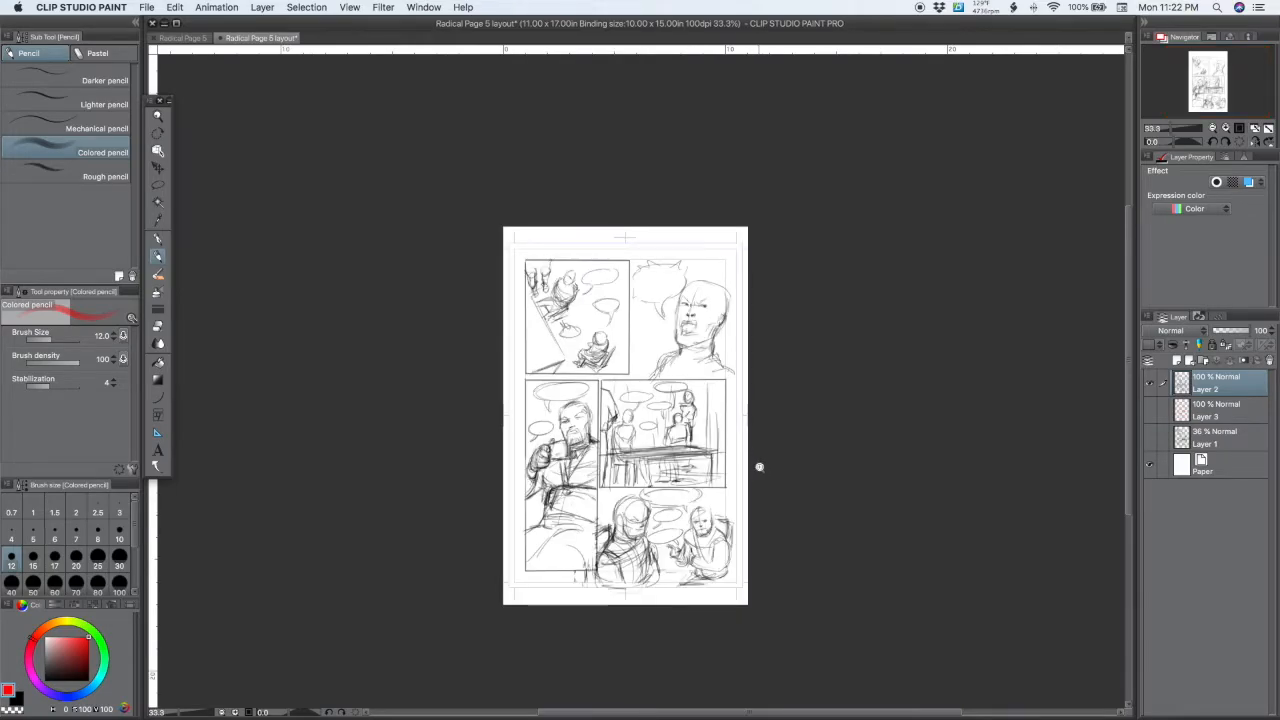
pyautogui.click(759, 467)
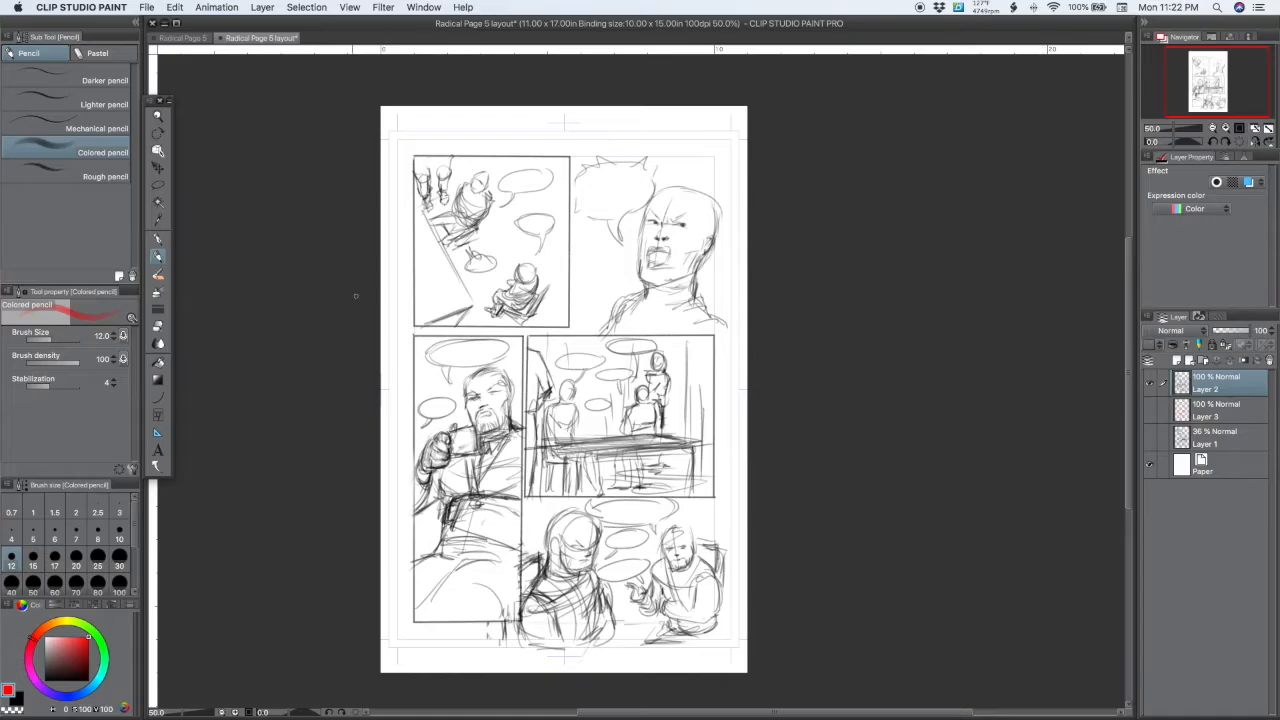
# Set the colored pencil to black at brush size 8 and darken the page's corner crop marks on Layer 2
pyautogui.click(17, 699)
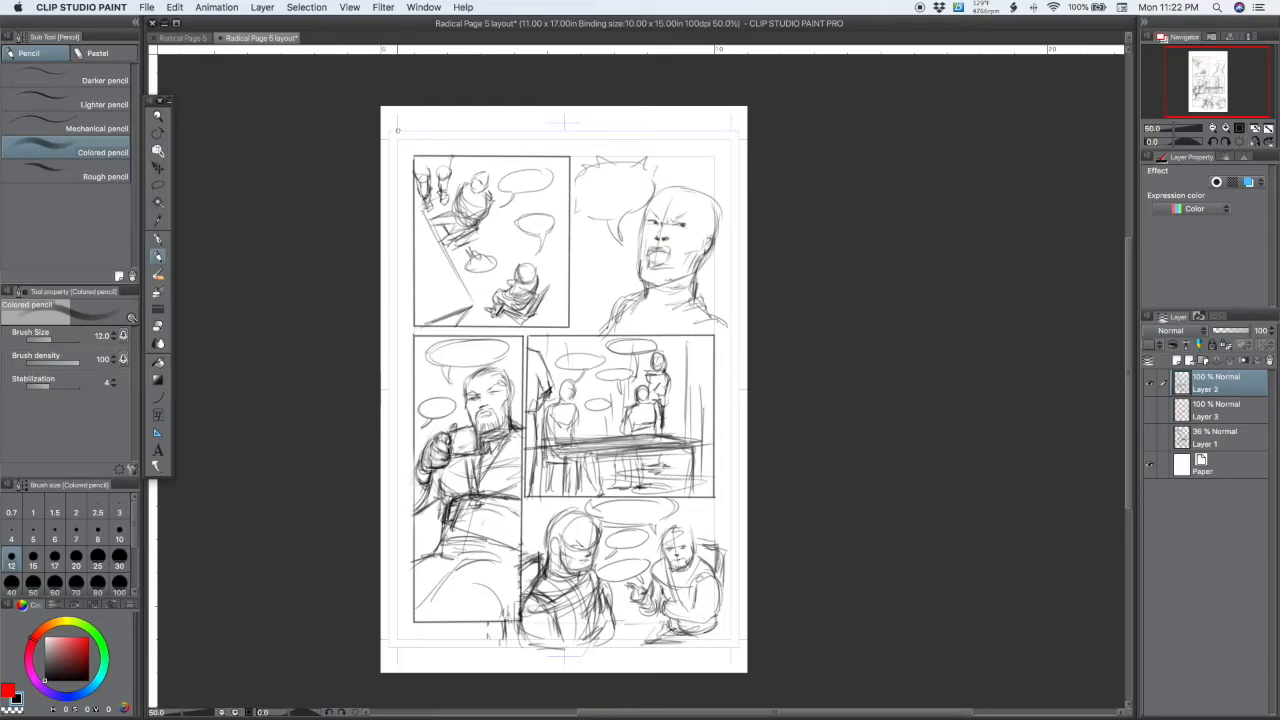
pyautogui.click(97, 533)
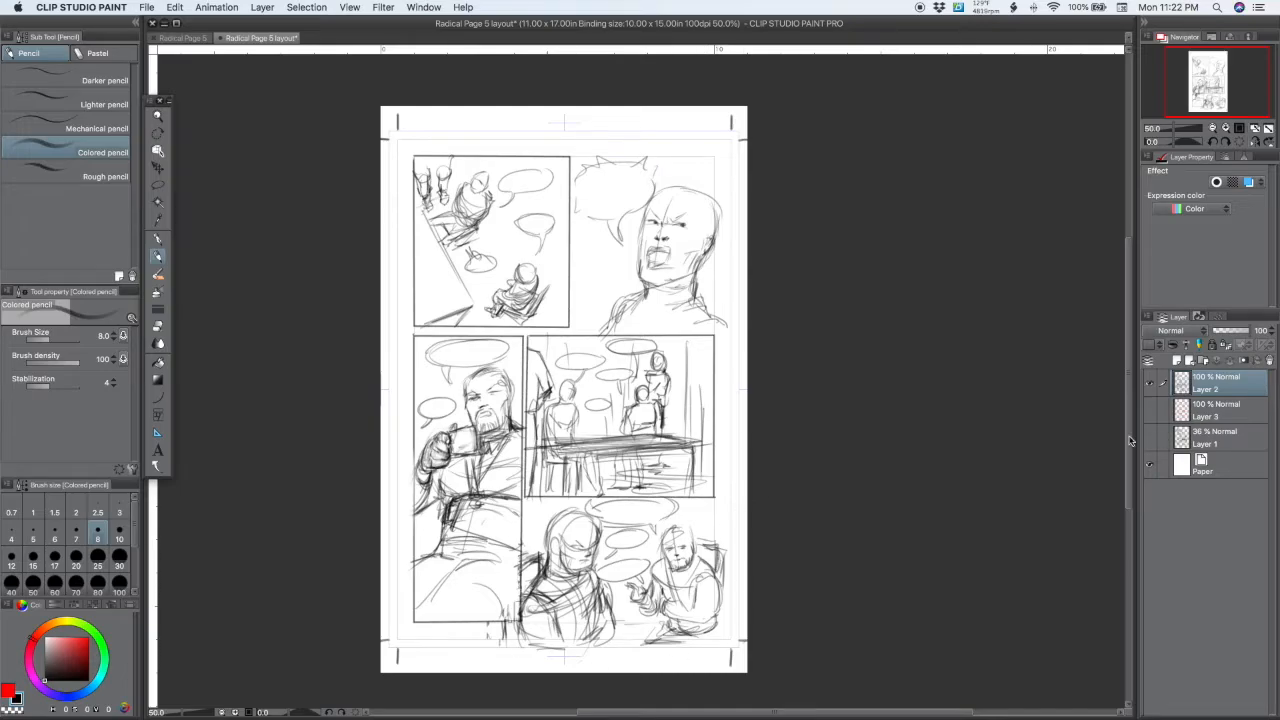
pyautogui.click(1150, 466)
pyautogui.click(147, 8)
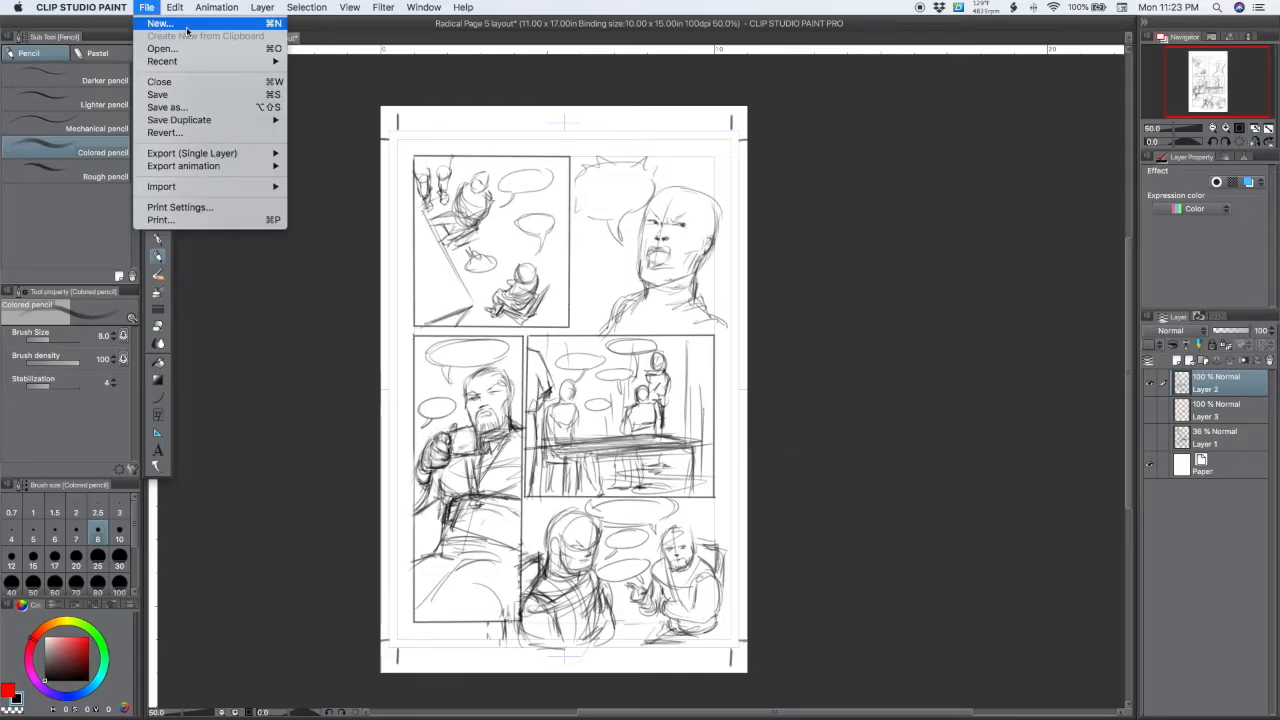
pyautogui.click(178, 8)
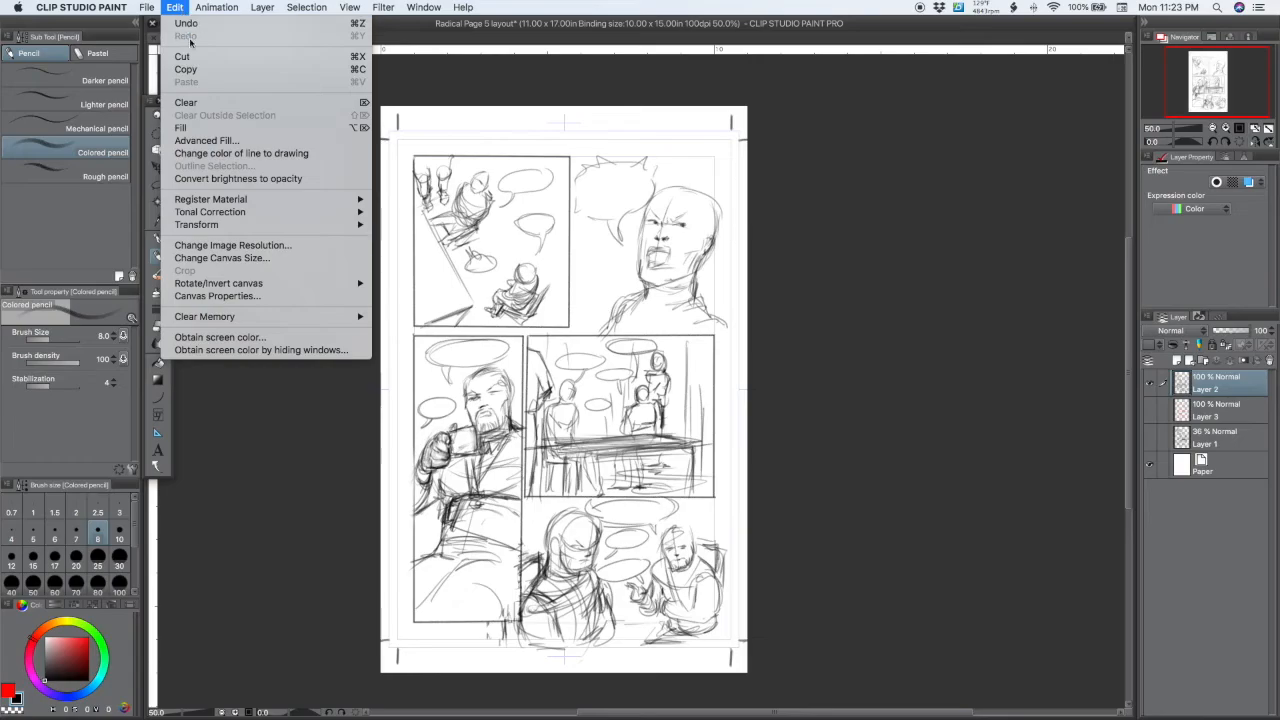
pyautogui.click(316, 249)
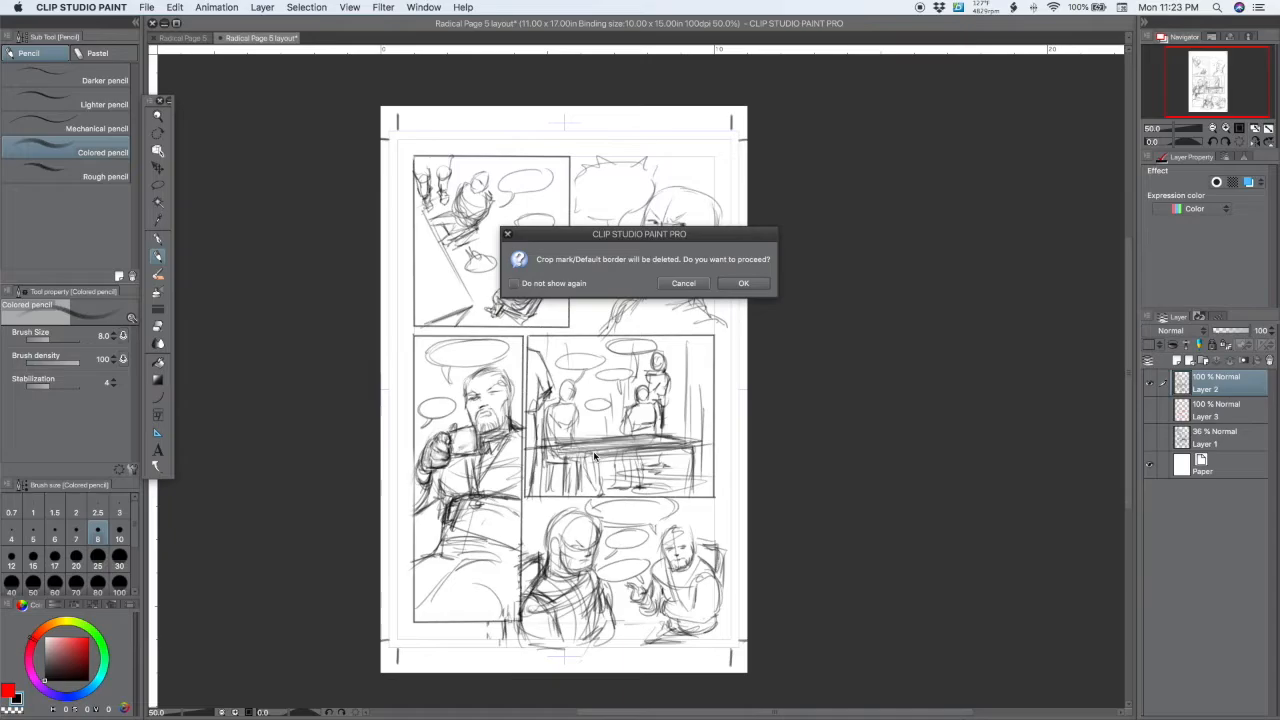
pyautogui.click(684, 284)
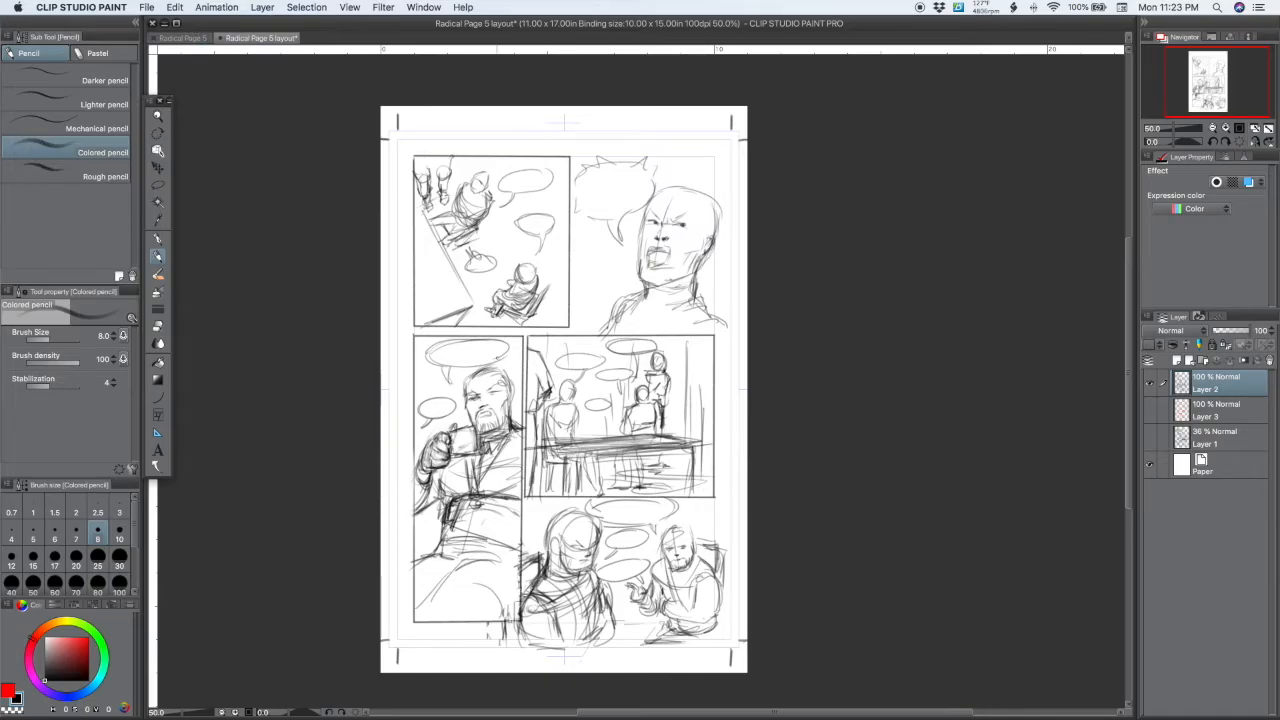
# Create a new 11 × 17 in canvas from the Comic Page 600dpi preset
pyautogui.press('super+n')
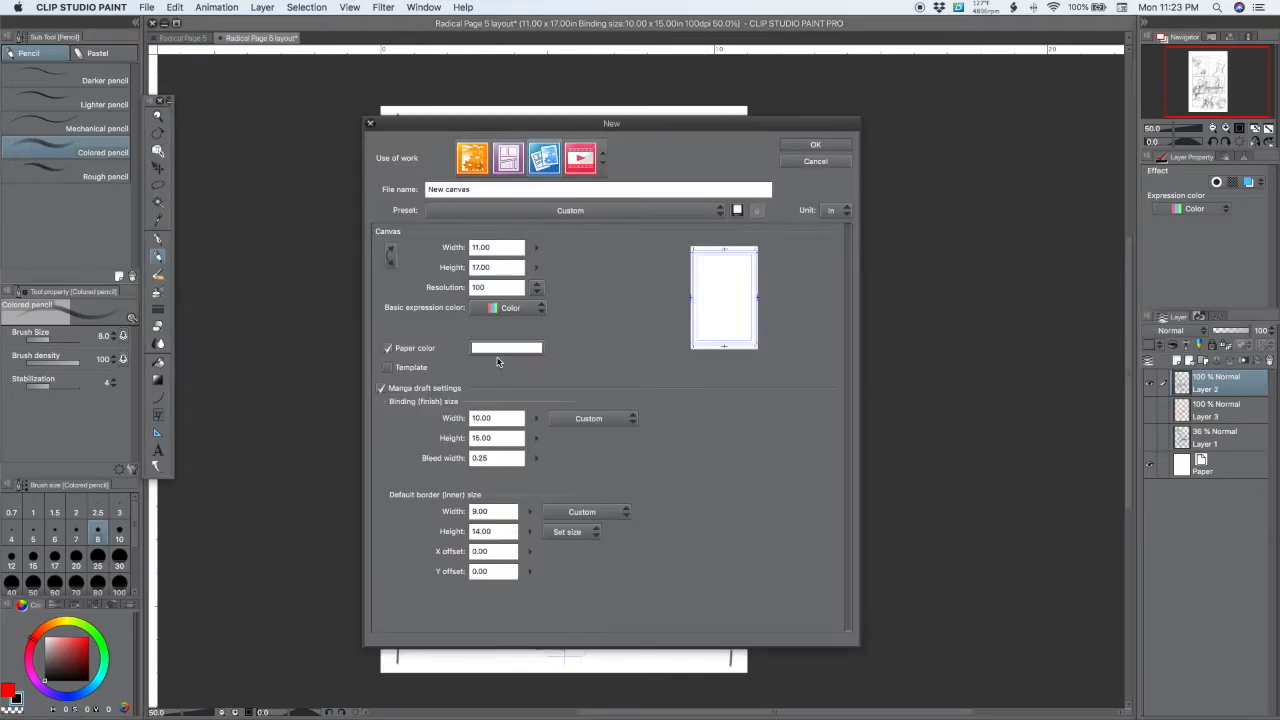
pyautogui.click(642, 212)
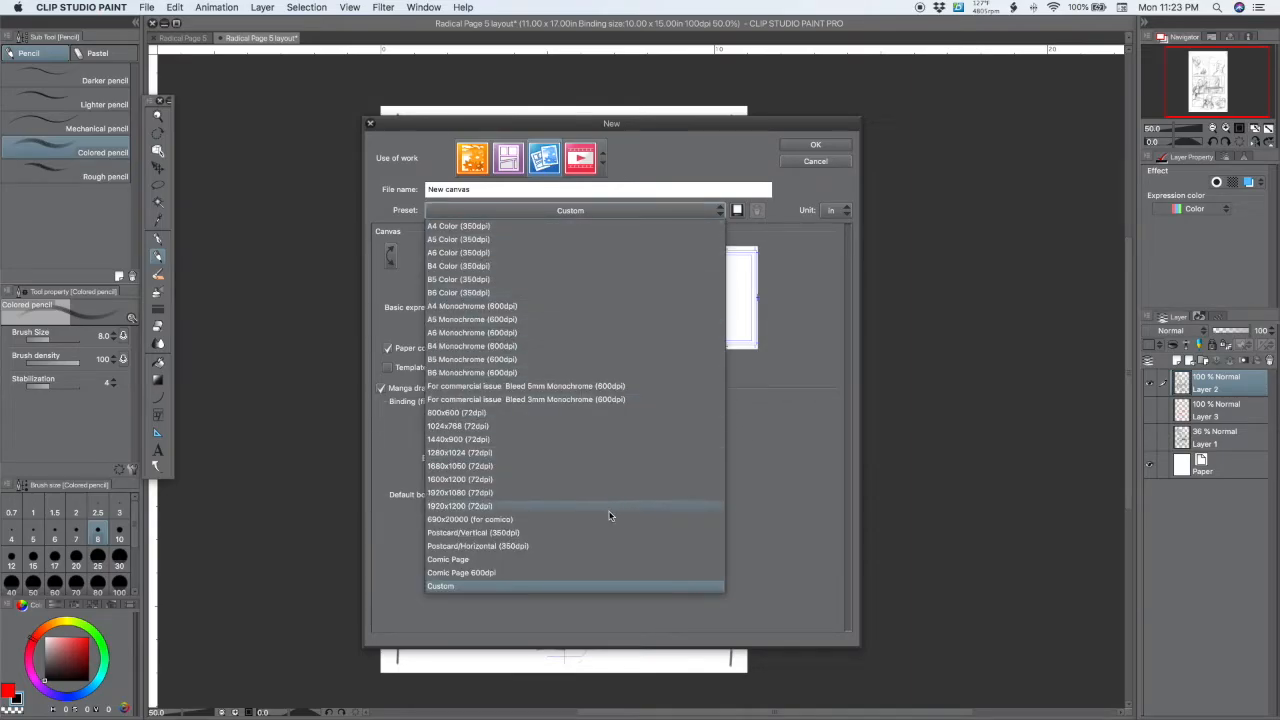
pyautogui.click(515, 572)
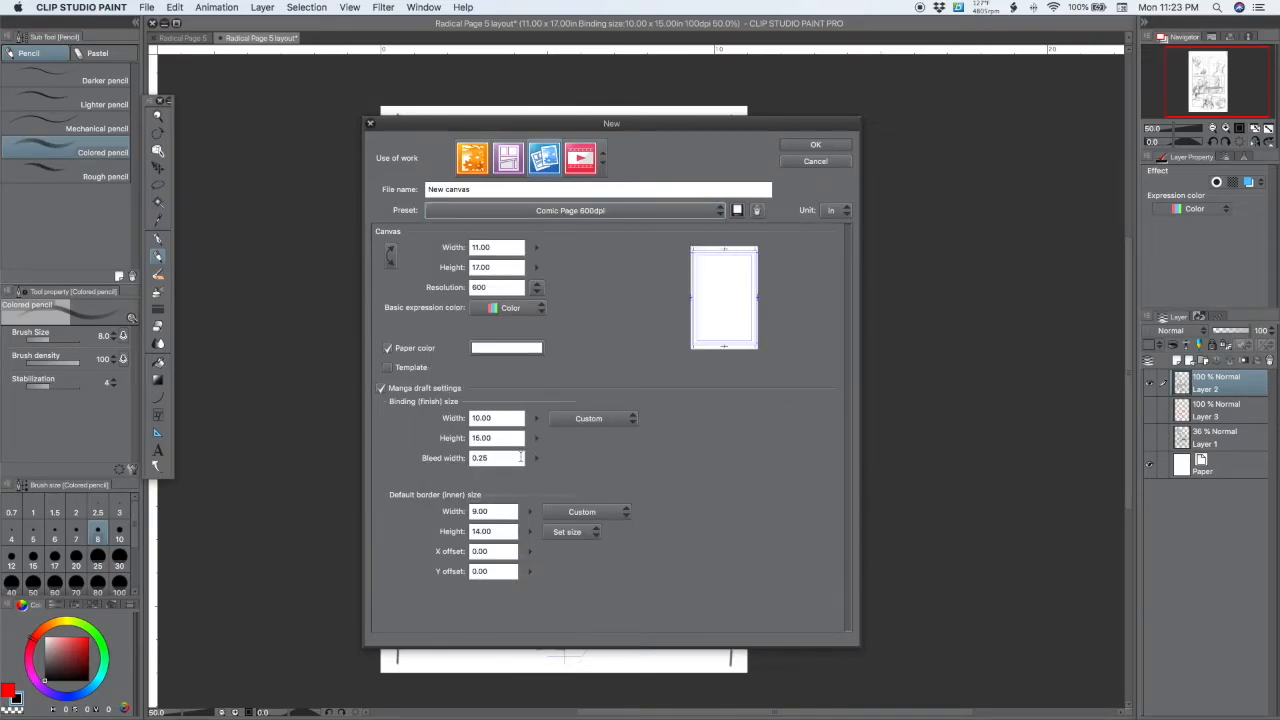
pyautogui.click(815, 145)
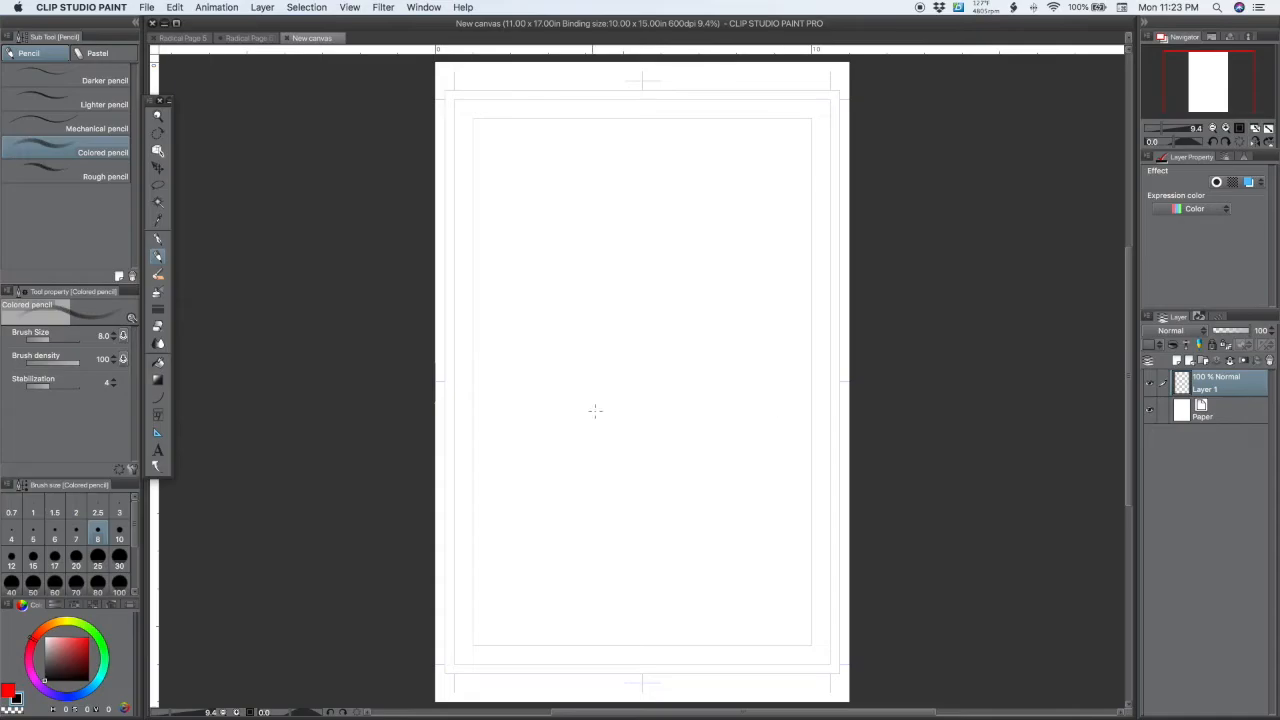
# Import the image Radical Page 5 layout.jpg from the Radical PG5 folder into the new canvas
pyautogui.click(150, 9)
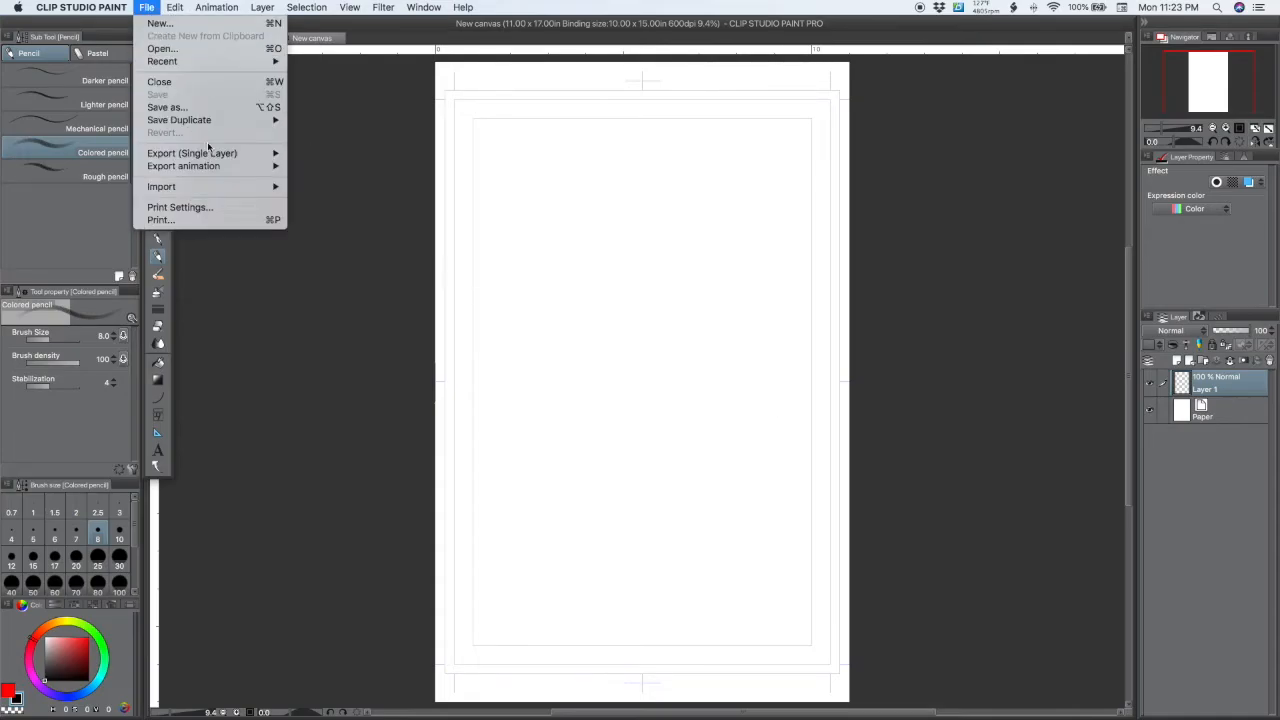
pyautogui.moveTo(200, 186)
pyautogui.click(356, 190)
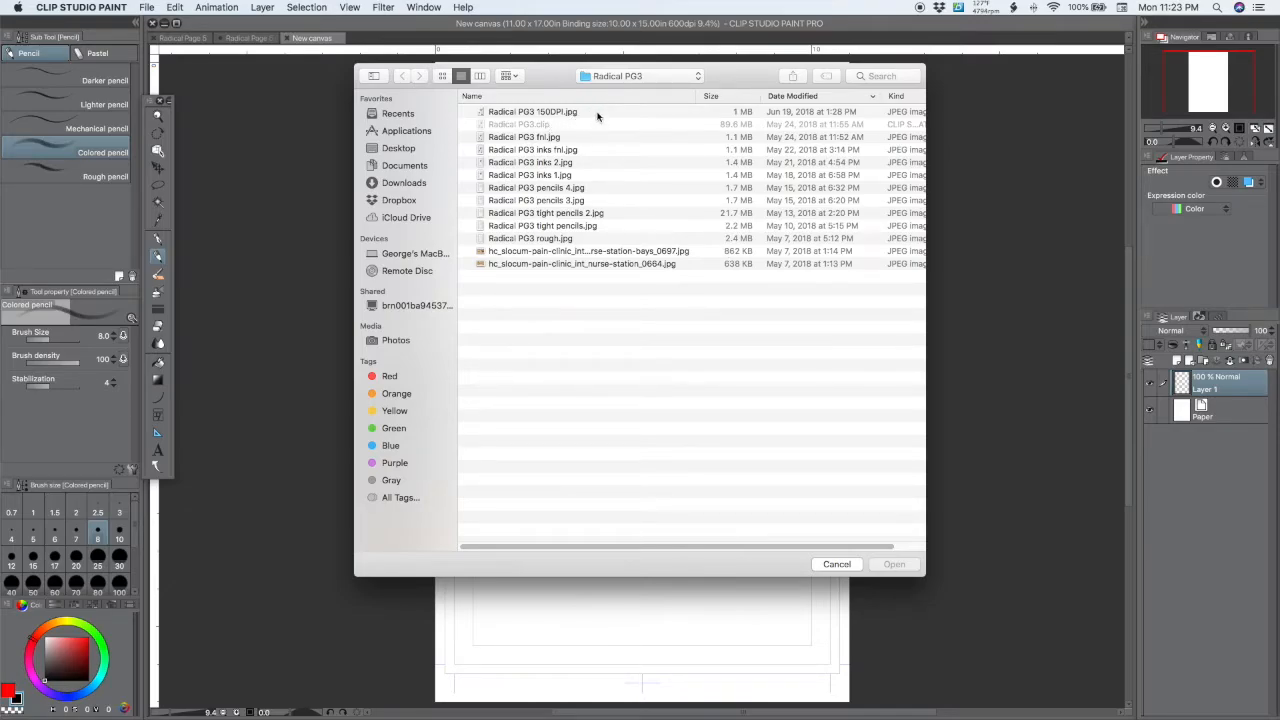
pyautogui.click(597, 112)
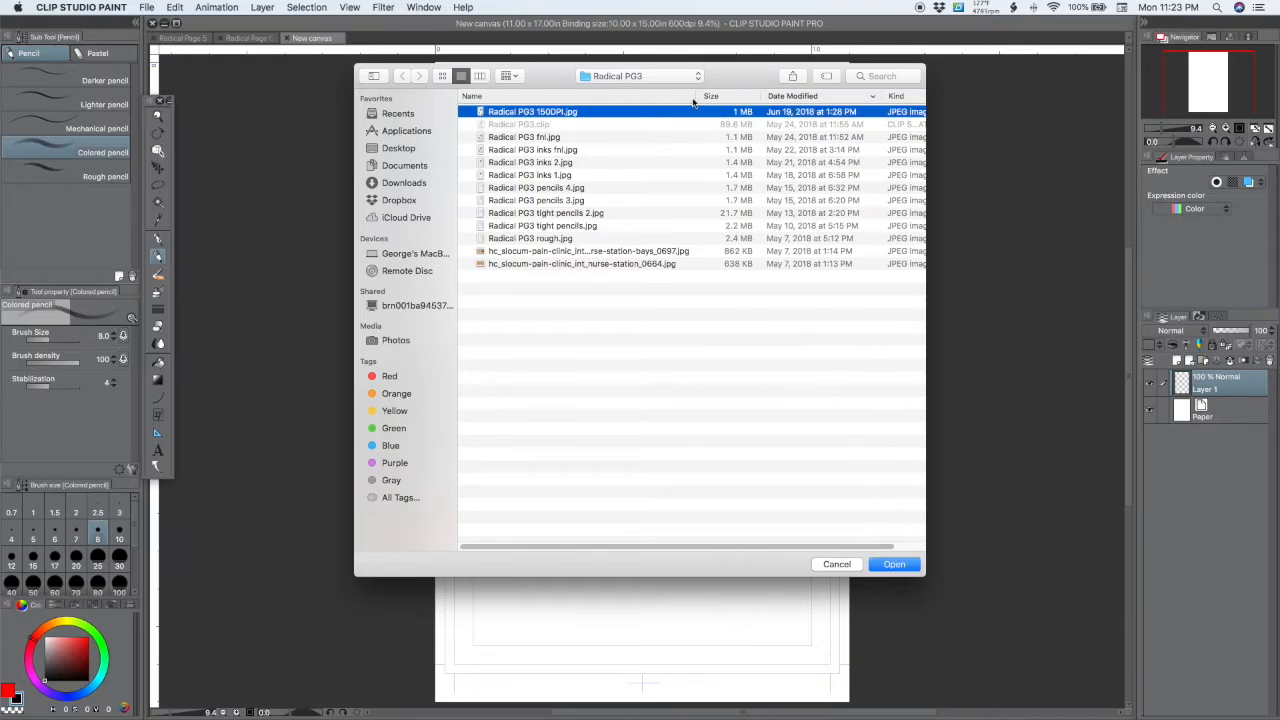
pyautogui.click(662, 78)
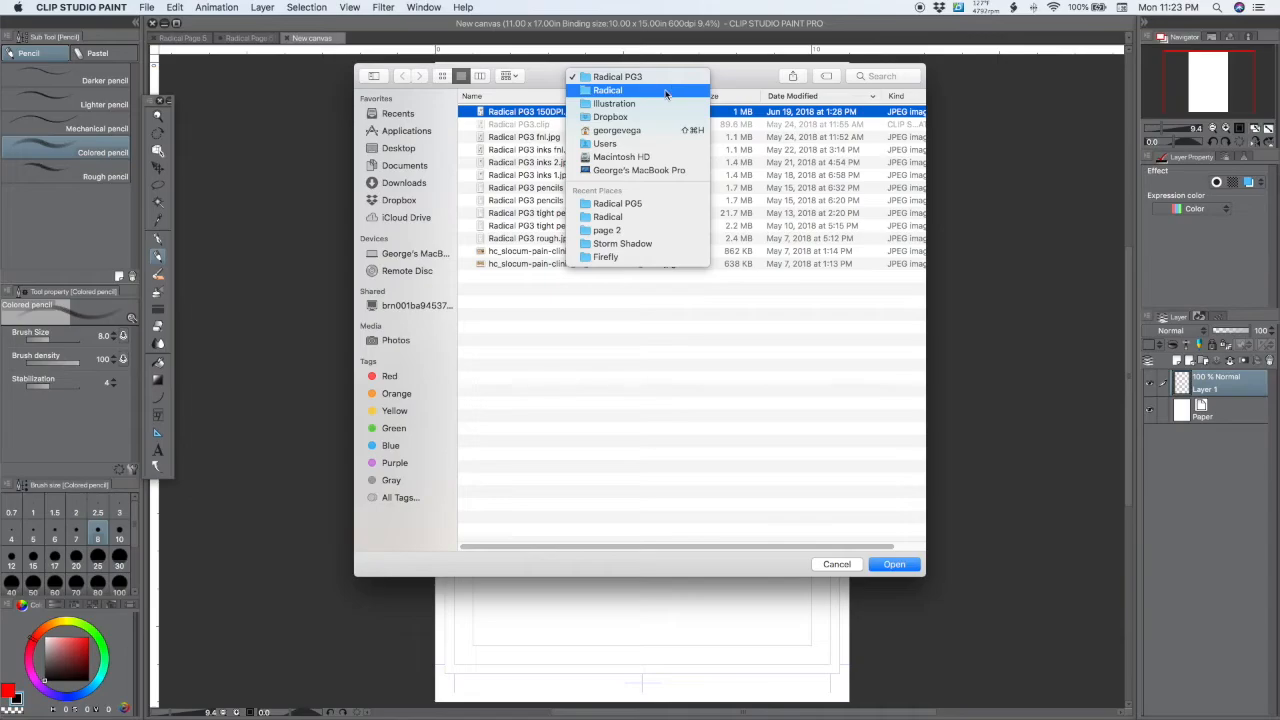
pyautogui.click(666, 90)
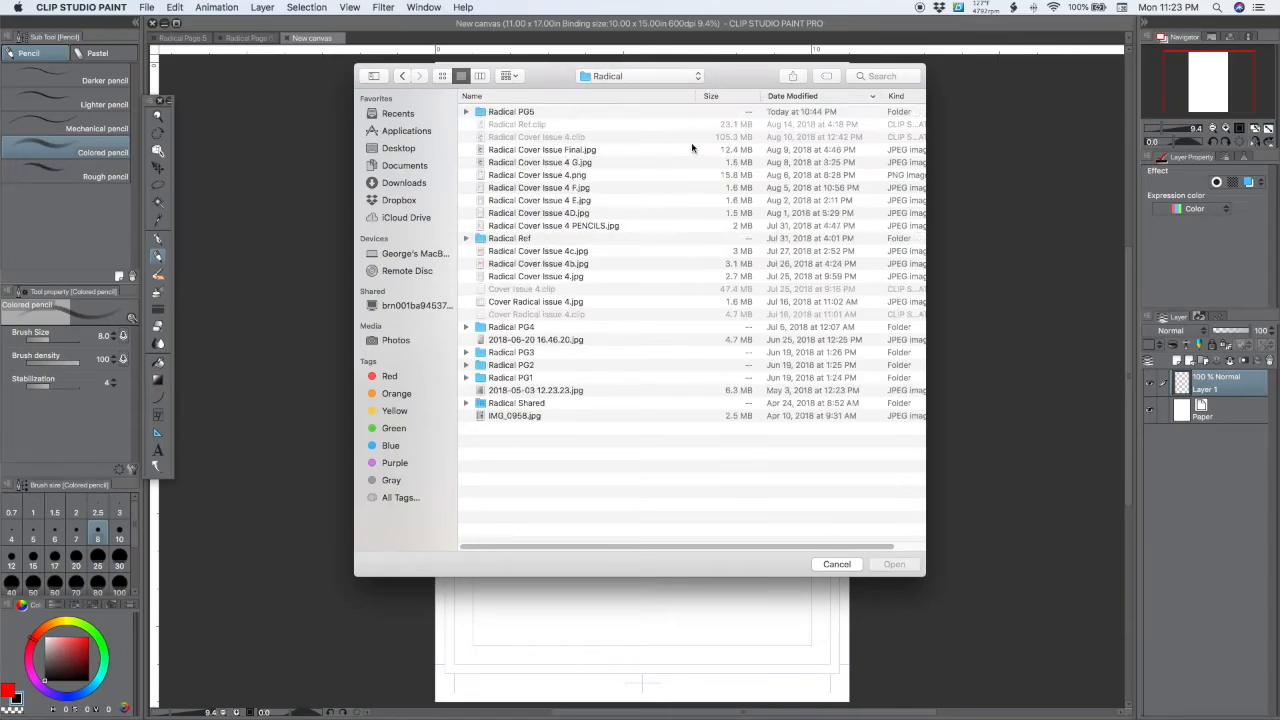
pyautogui.click(590, 113)
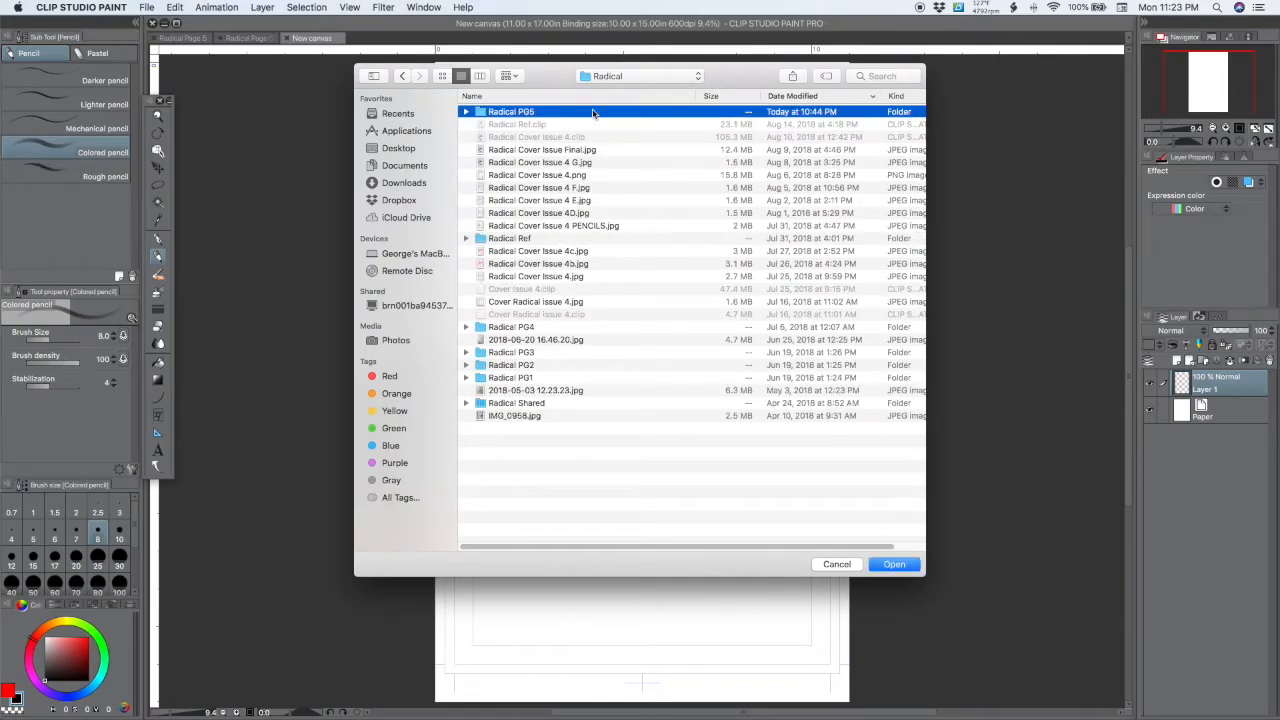
pyautogui.doubleClick(652, 112)
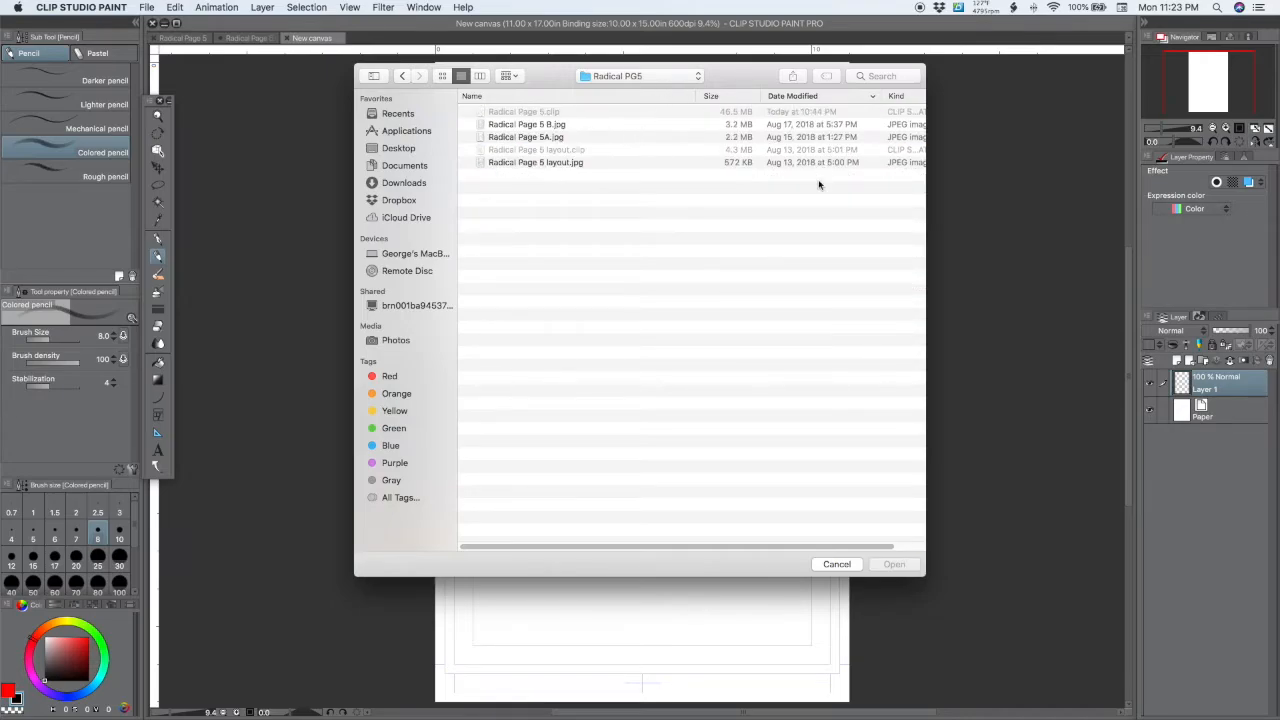
pyautogui.click(600, 163)
pyautogui.click(481, 76)
pyautogui.click(896, 564)
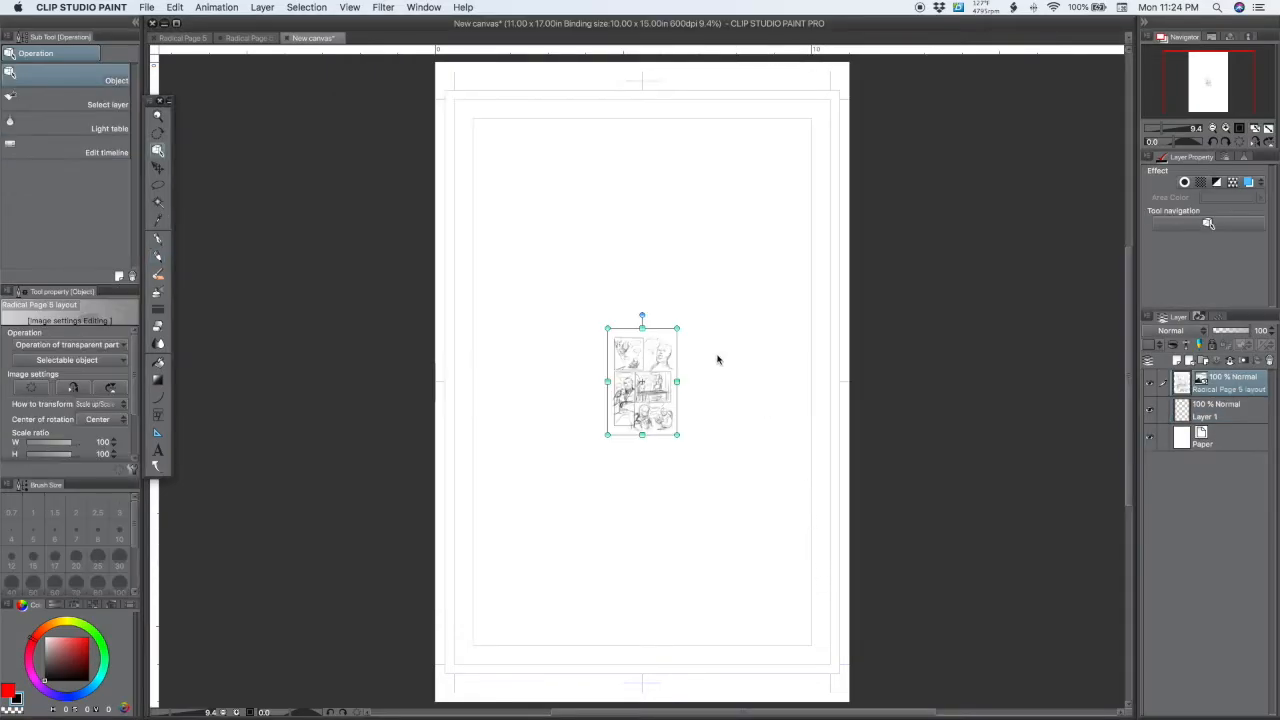
# Scale the imported layout image up to about 596% so that it fills the whole page
pyautogui.moveTo(677, 328); pyautogui.dragTo(848, 64)
pyautogui.moveTo(607, 437); pyautogui.dragTo(480, 699)
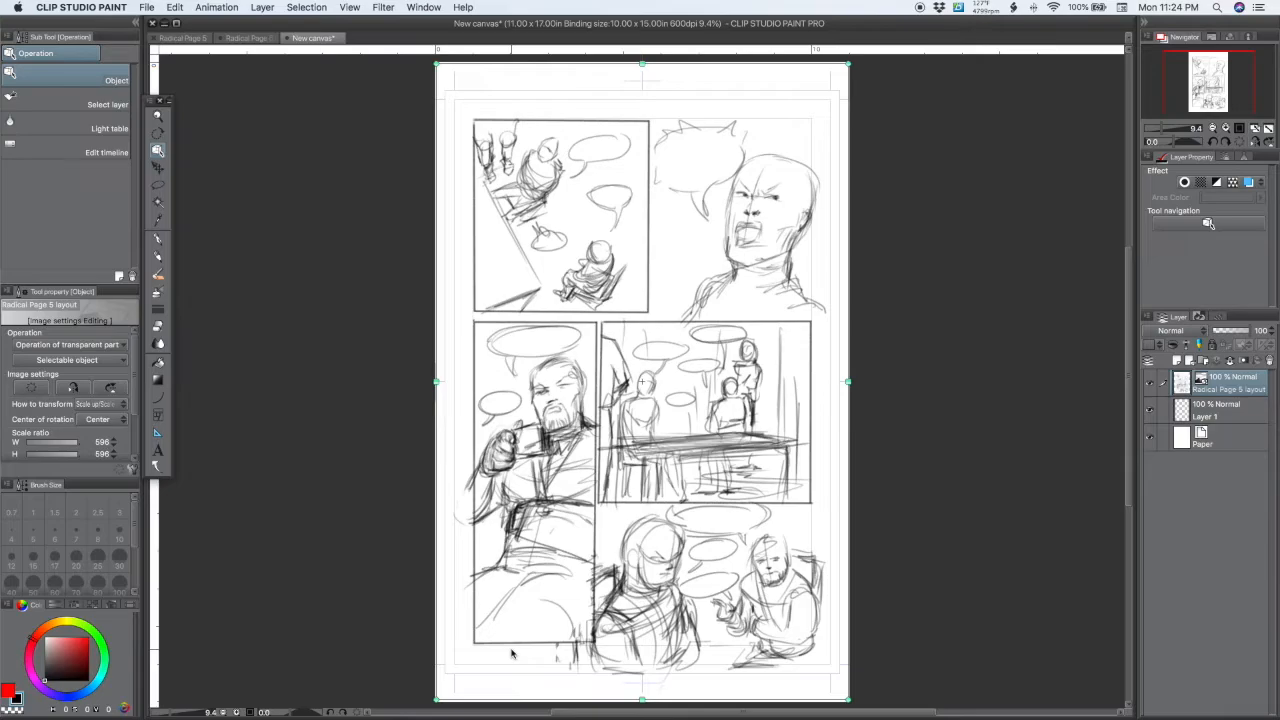
pyautogui.click(158, 186)
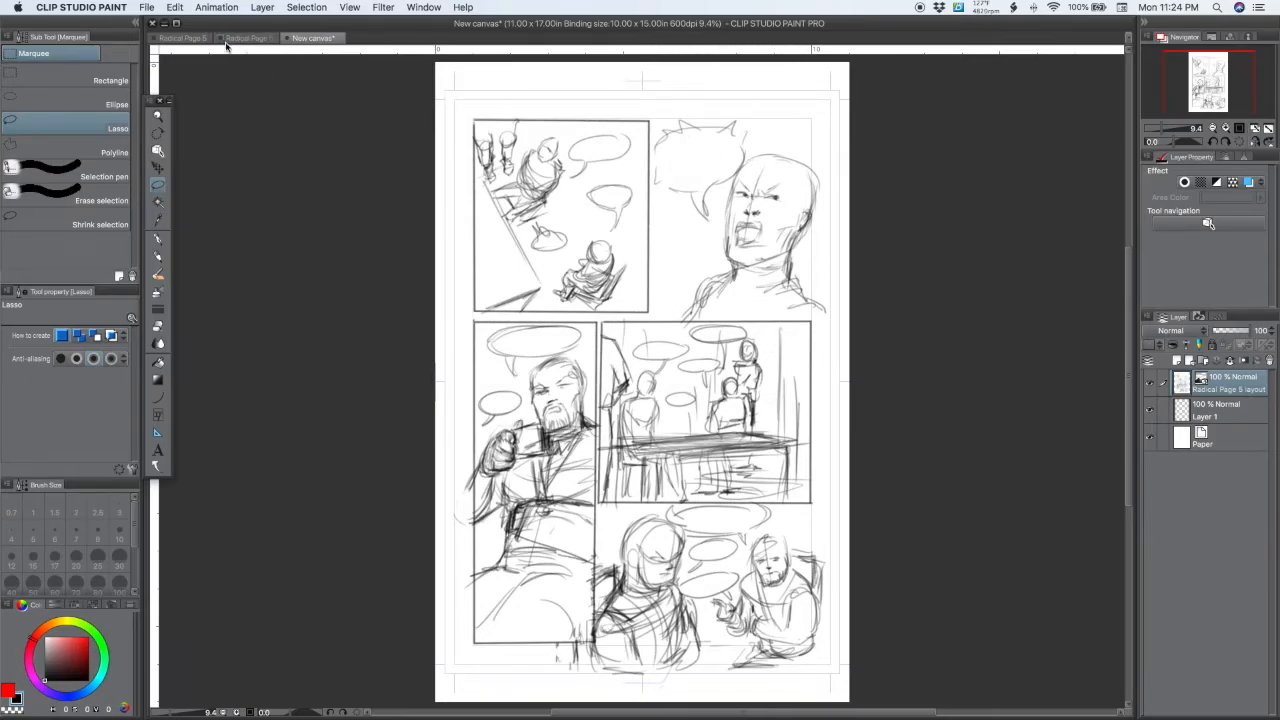
# Review the framed pencils in the Radical Page 5 document and the low-resolution layout, and return to the new canvas
pyautogui.click(182, 40)
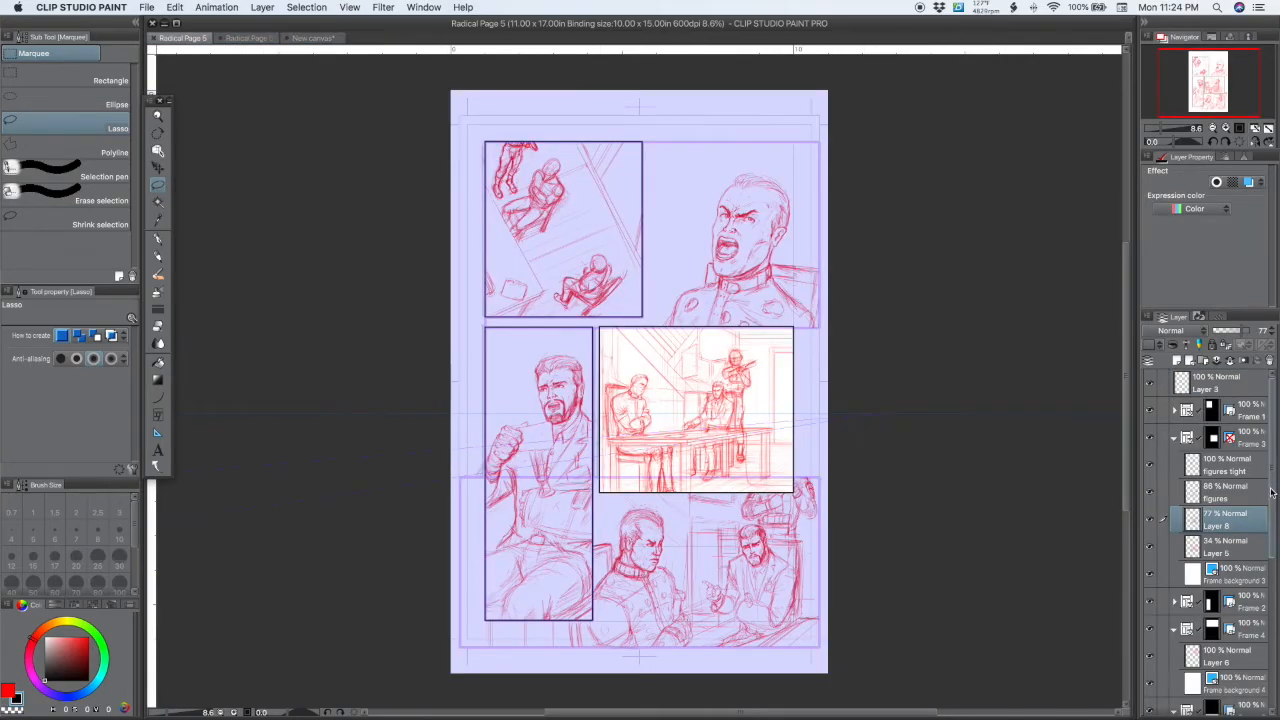
pyautogui.click(1240, 386)
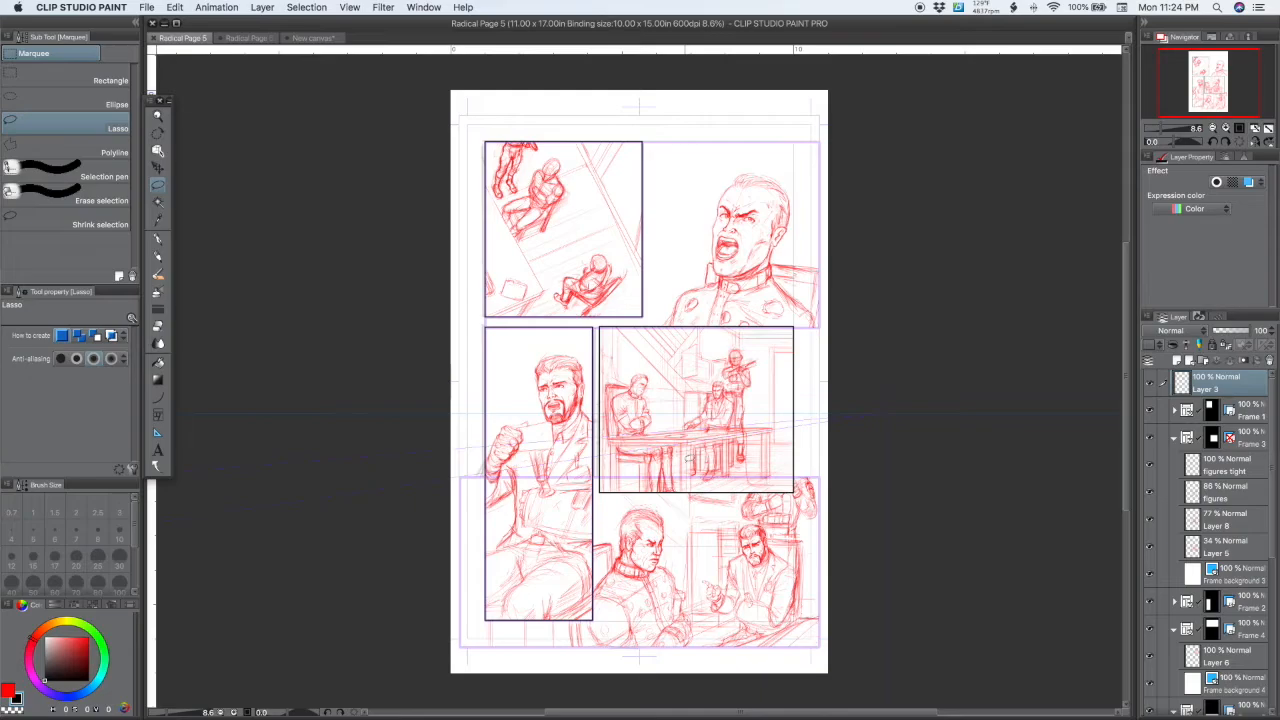
pyautogui.click(258, 38)
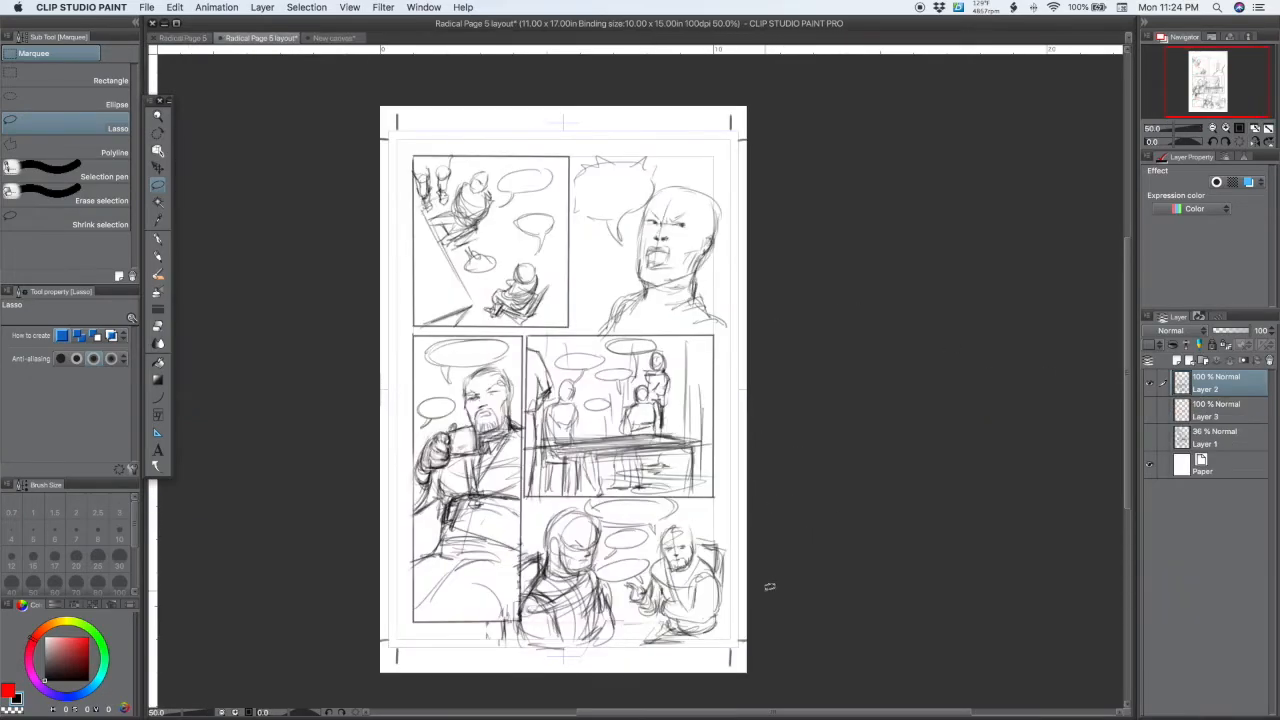
pyautogui.click(335, 38)
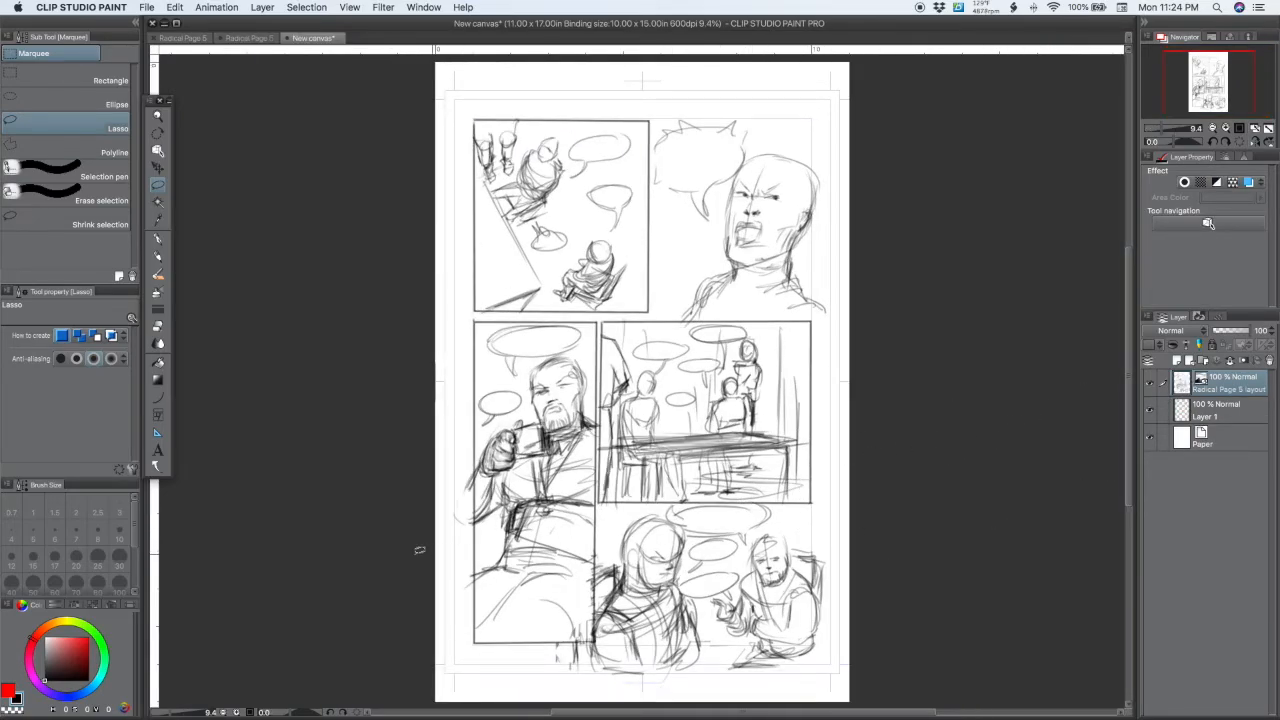
# Create a borderless rectangle frame over the layout's top-left panel, and enable border drawing for the Rectangle frame tool
pyautogui.click(158, 416)
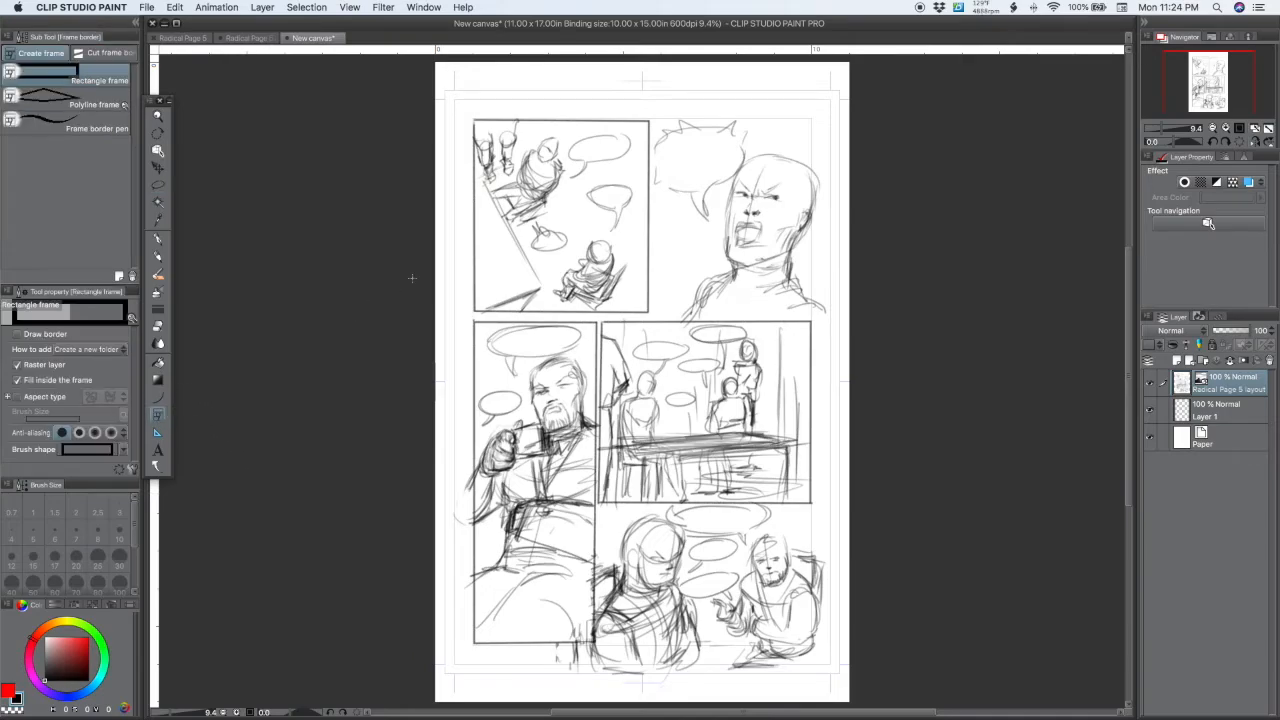
pyautogui.moveTo(474, 120); pyautogui.dragTo(651, 310)
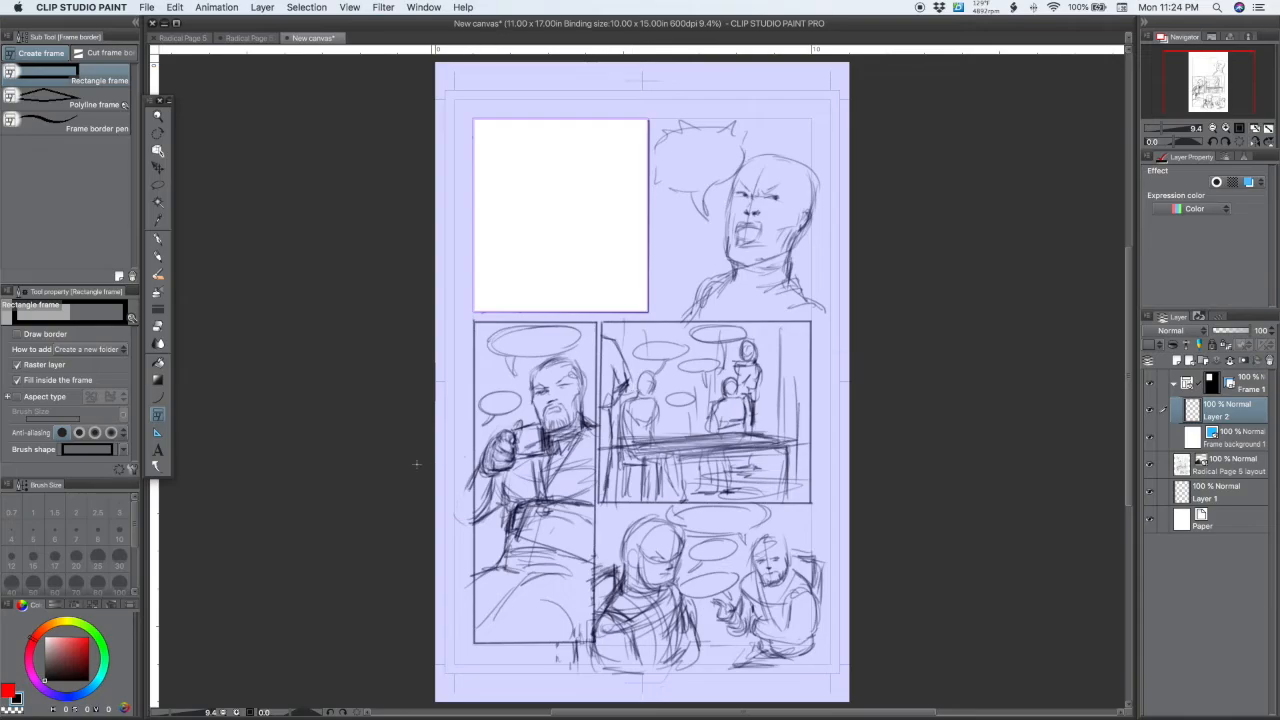
pyautogui.click(58, 335)
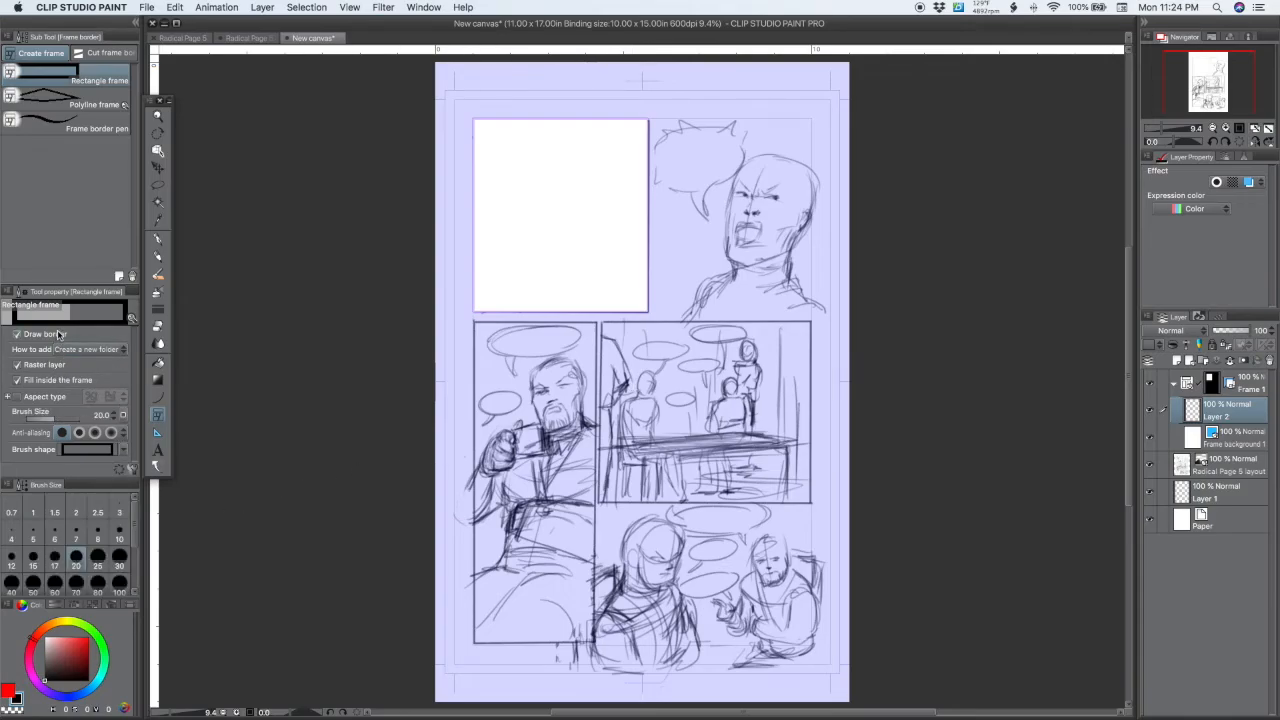
# Set the frame border size to 25 and create rectangle frames over the middle-right, tall lower-left and top-left panels of the layout
pyautogui.click(97, 555)
pyautogui.moveTo(601, 322); pyautogui.dragTo(811, 503)
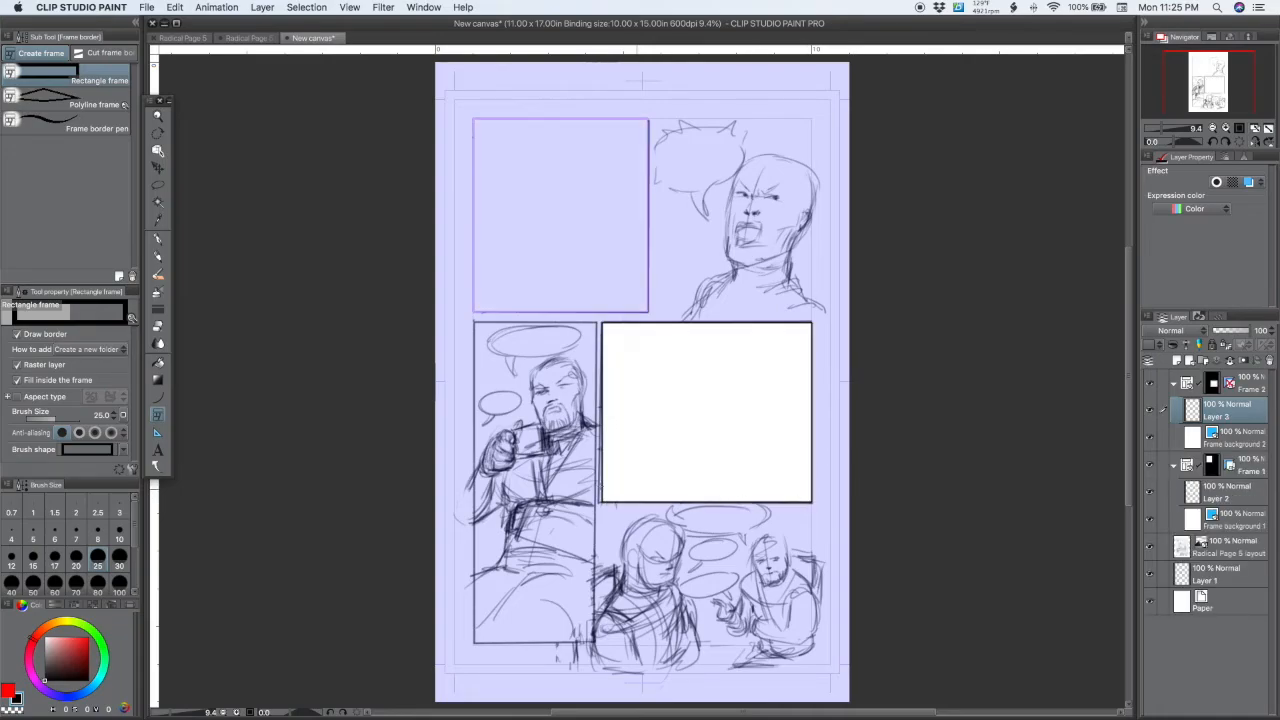
pyautogui.moveTo(474, 321); pyautogui.dragTo(595, 644)
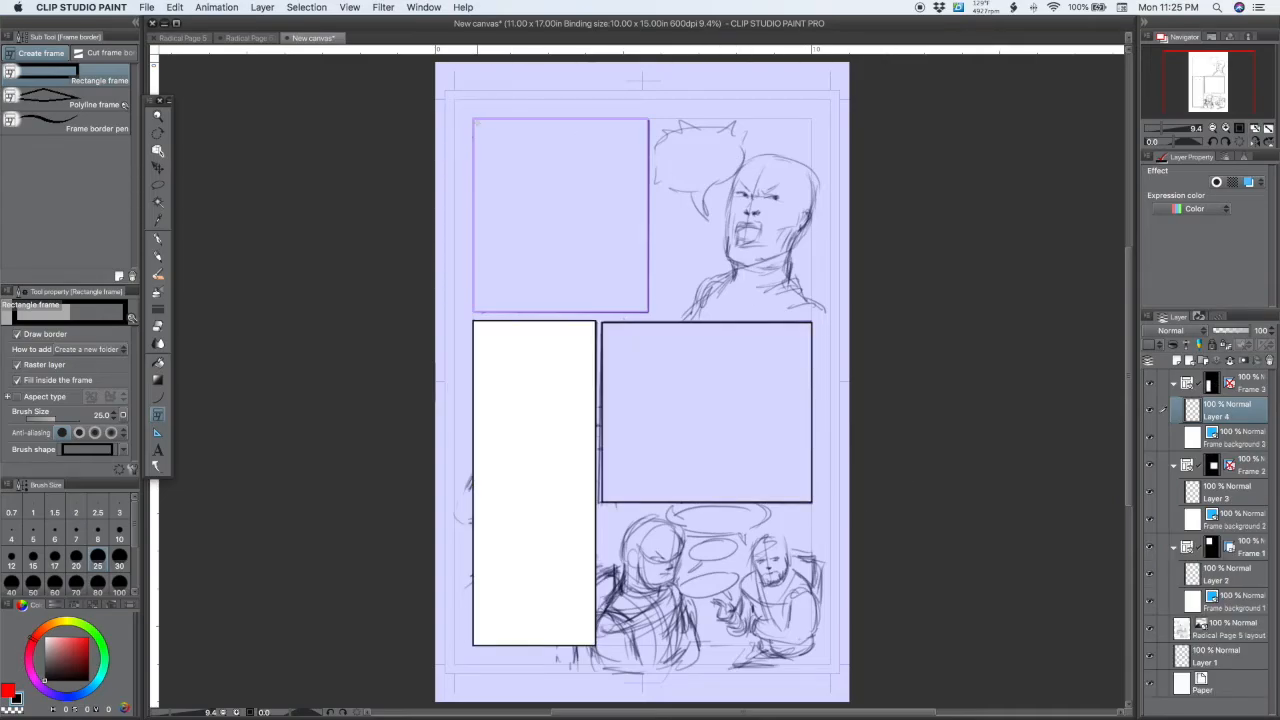
pyautogui.moveTo(474, 120); pyautogui.dragTo(649, 313)
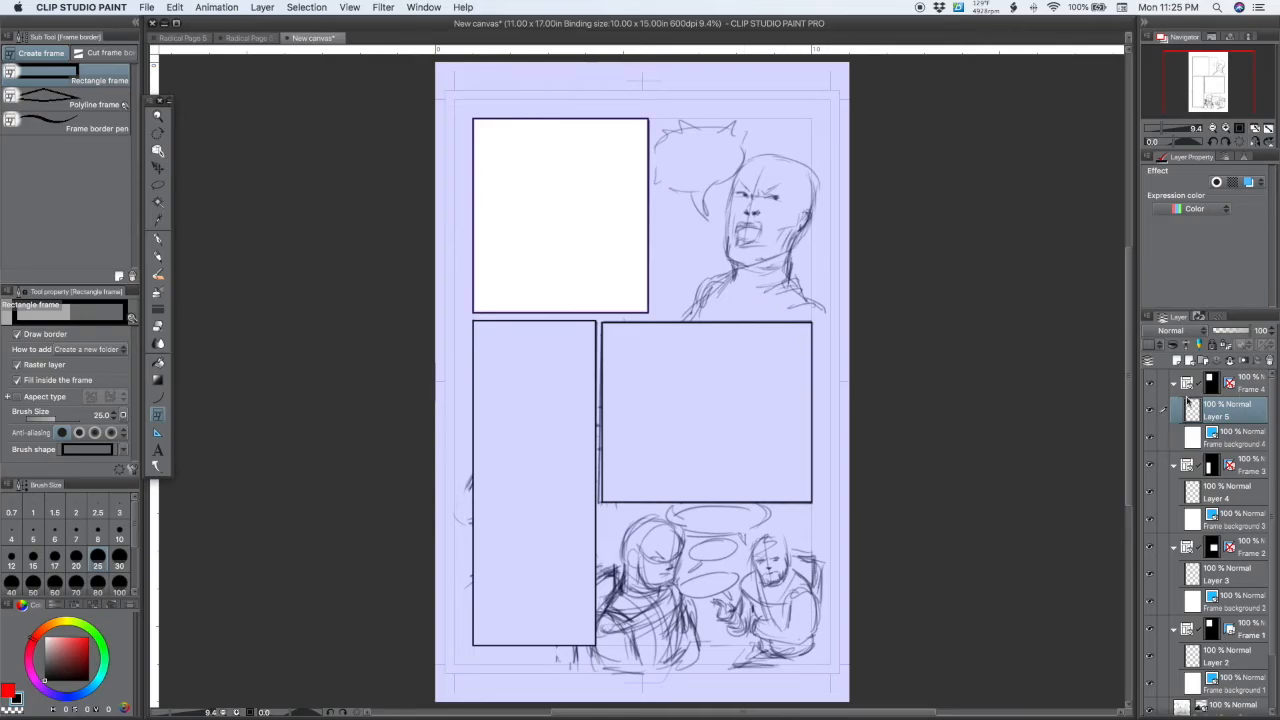
# Sketch a loose smiling figure with background lines inside the top-left frame using the Colored pencil
pyautogui.click(158, 259)
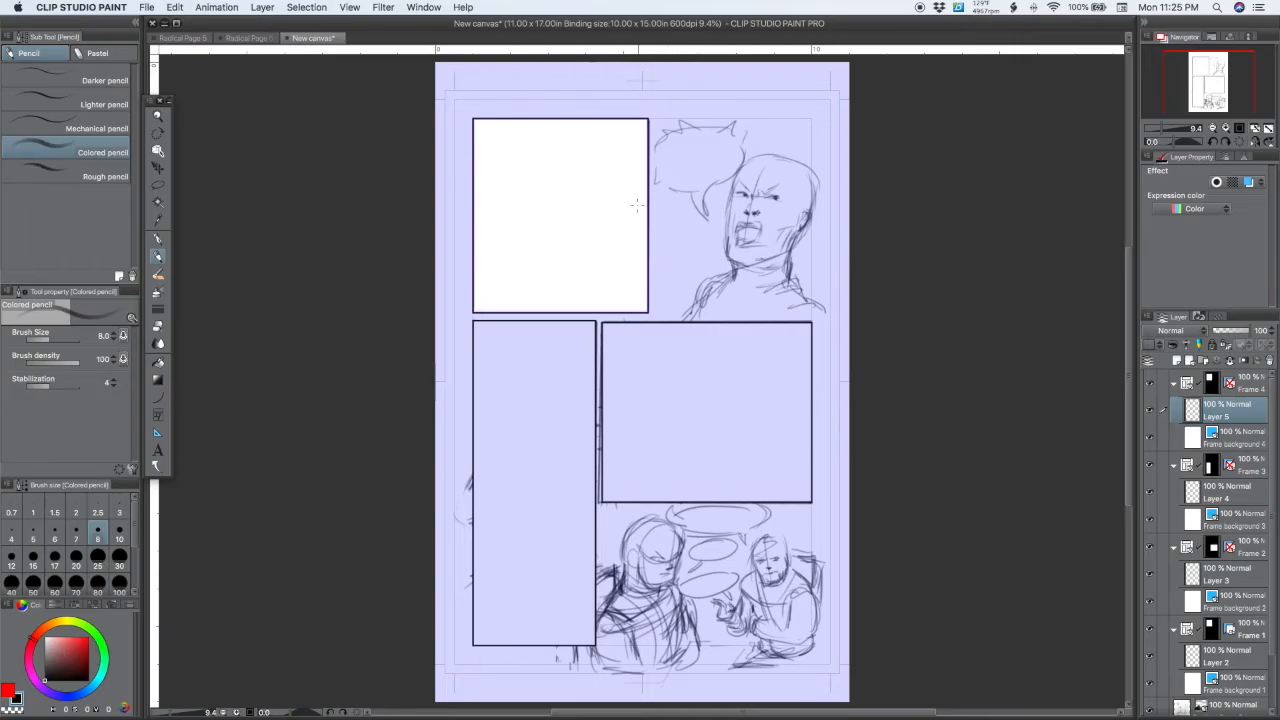
pyautogui.moveTo(638, 160); pyautogui.dragTo(634, 226)
pyautogui.moveTo(657, 272)
pyautogui.mouseDown()
pyautogui.moveTo(558, 130)
pyautogui.moveTo(508, 182)
pyautogui.moveTo(505, 250)
pyautogui.moveTo(519, 284)
pyautogui.moveTo(476, 304)
pyautogui.mouseUp()
pyautogui.moveTo(575, 170)
pyautogui.mouseDown()
pyautogui.moveTo(533, 219)
pyautogui.moveTo(562, 212)
pyautogui.moveTo(543, 195)
pyautogui.moveTo(566, 191)
pyautogui.moveTo(546, 227)
pyautogui.moveTo(558, 231)
pyautogui.moveTo(552, 254)
pyautogui.moveTo(528, 243)
pyautogui.moveTo(574, 239)
pyautogui.moveTo(529, 258)
pyautogui.moveTo(518, 243)
pyautogui.moveTo(549, 255)
pyautogui.moveTo(595, 237)
pyautogui.moveTo(506, 265)
pyautogui.mouseUp()
pyautogui.moveTo(573, 245)
pyautogui.mouseDown()
pyautogui.moveTo(594, 236)
pyautogui.moveTo(593, 258)
pyautogui.mouseUp()
pyautogui.moveTo(508, 266)
pyautogui.mouseDown()
pyautogui.moveTo(540, 267)
pyautogui.moveTo(489, 280)
pyautogui.moveTo(595, 262)
pyautogui.mouseUp()
pyautogui.moveTo(542, 263); pyautogui.dragTo(481, 310)
pyautogui.moveTo(644, 122)
pyautogui.mouseDown()
pyautogui.moveTo(588, 158)
pyautogui.moveTo(612, 160)
pyautogui.mouseUp()
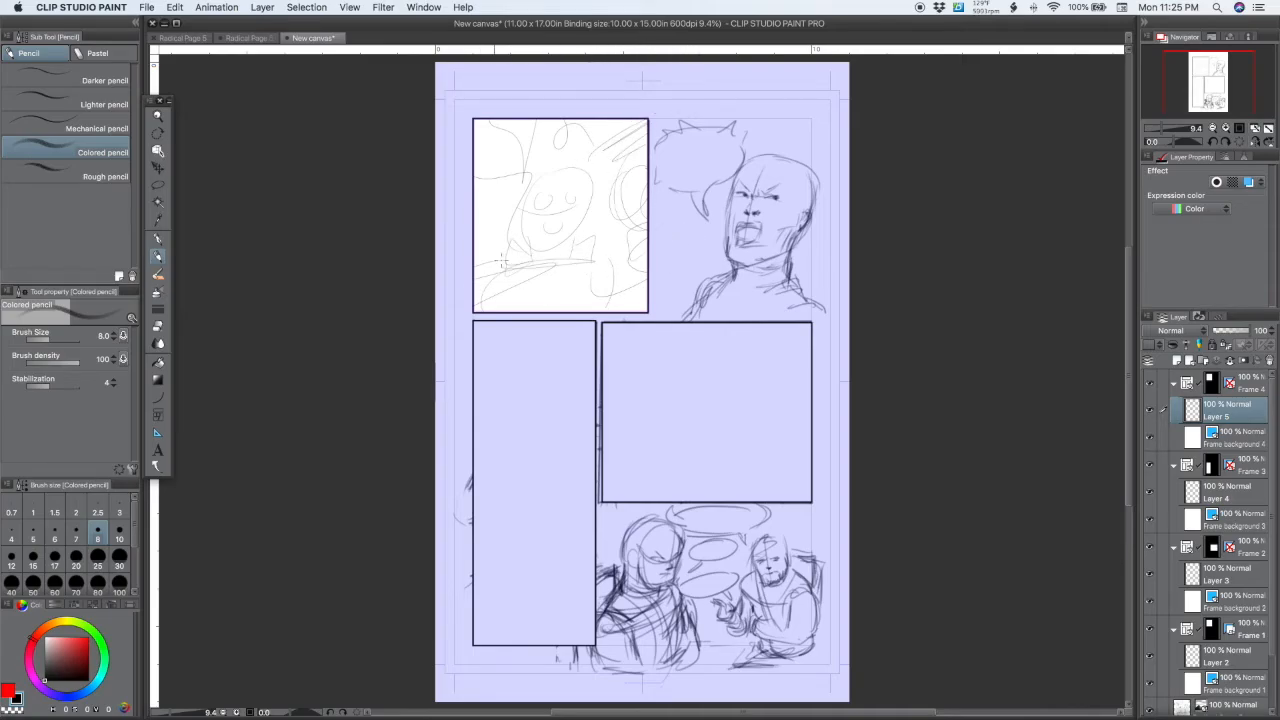
# Set the Colored pencil size to 25 and add bold diagonal strokes across the top-left frame up to its borders
pyautogui.click(106, 550)
pyautogui.moveTo(532, 266); pyautogui.dragTo(475, 309)
pyautogui.moveTo(562, 292); pyautogui.dragTo(638, 306)
pyautogui.moveTo(648, 184)
pyautogui.mouseDown()
pyautogui.moveTo(628, 220)
pyautogui.moveTo(626, 198)
pyautogui.mouseUp()
pyautogui.moveTo(646, 142)
pyautogui.mouseDown()
pyautogui.moveTo(638, 156)
pyautogui.moveTo(592, 160)
pyautogui.mouseUp()
pyautogui.moveTo(616, 116); pyautogui.dragTo(474, 204)
pyautogui.moveTo(474, 252); pyautogui.dragTo(648, 216)
pyautogui.moveTo(570, 312); pyautogui.dragTo(648, 252)
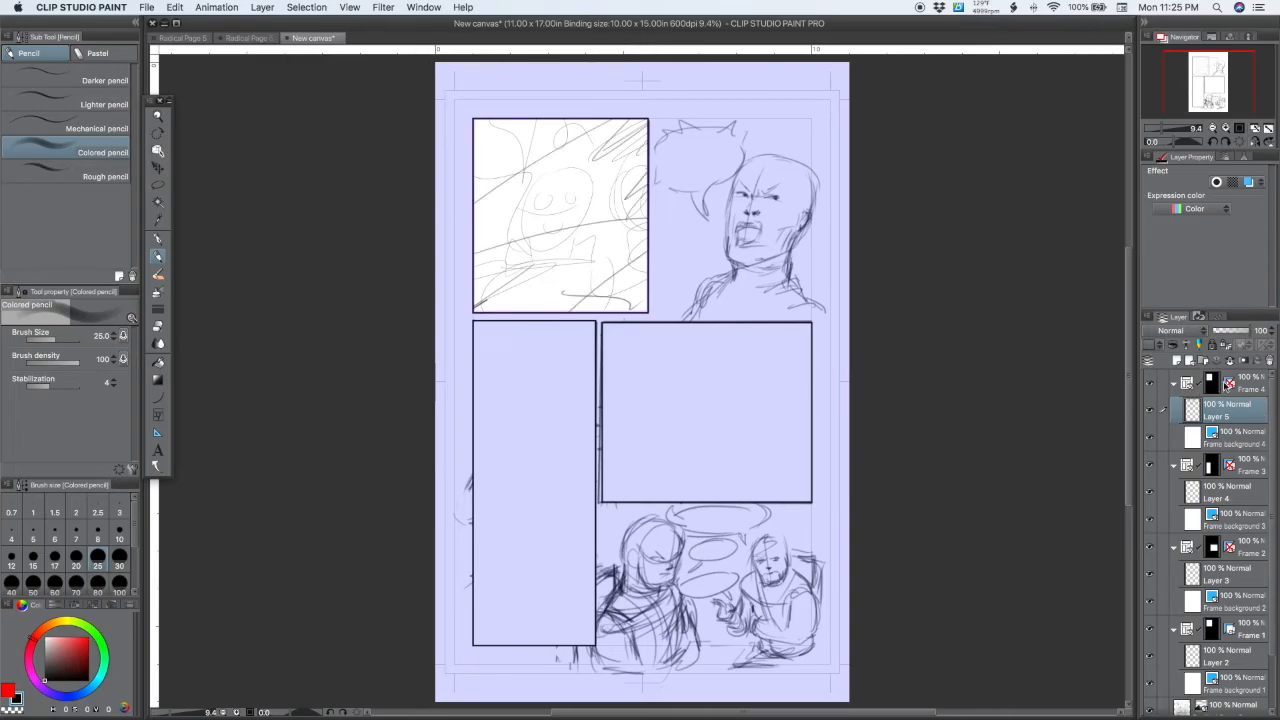
# Scribble a few test strokes across the tall lower-left frame on Layer 4 inside the Frame 3 folder
pyautogui.click(1194, 490)
pyautogui.moveTo(512, 440); pyautogui.dragTo(594, 484)
pyautogui.moveTo(594, 521)
pyautogui.mouseDown()
pyautogui.moveTo(480, 568)
pyautogui.moveTo(596, 566)
pyautogui.mouseUp()
pyautogui.moveTo(488, 638)
pyautogui.mouseDown()
pyautogui.moveTo(596, 606)
pyautogui.moveTo(596, 624)
pyautogui.mouseUp()
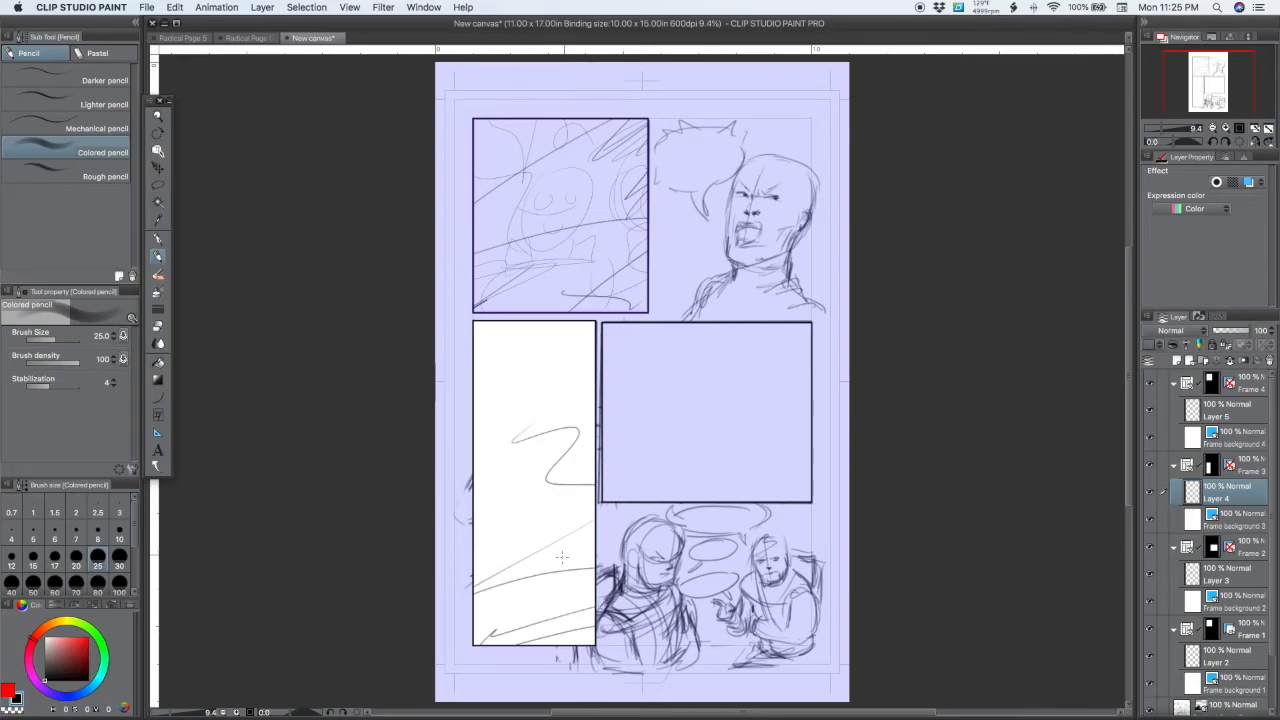
# Hide the Frame background 3 layer so the layout sketch shows through the tall frame
pyautogui.click(1190, 519)
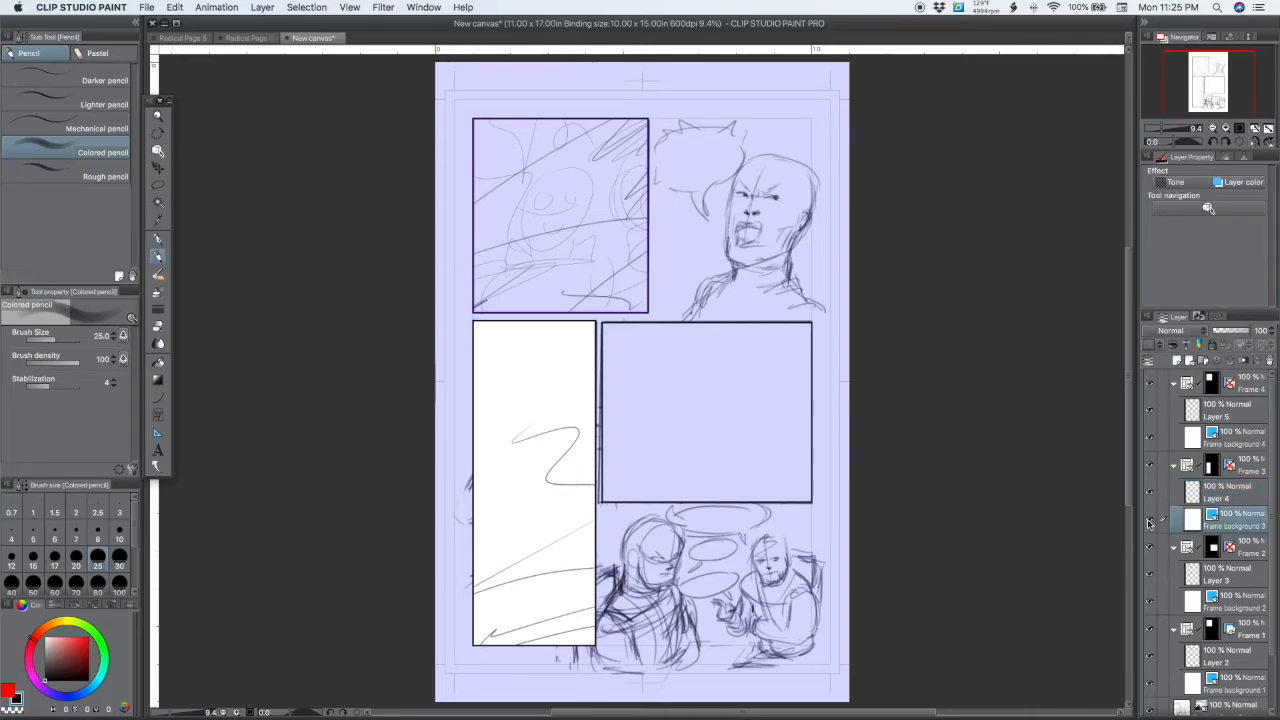
pyautogui.click(1149, 521)
pyautogui.click(1149, 521)
pyautogui.click(1149, 521)
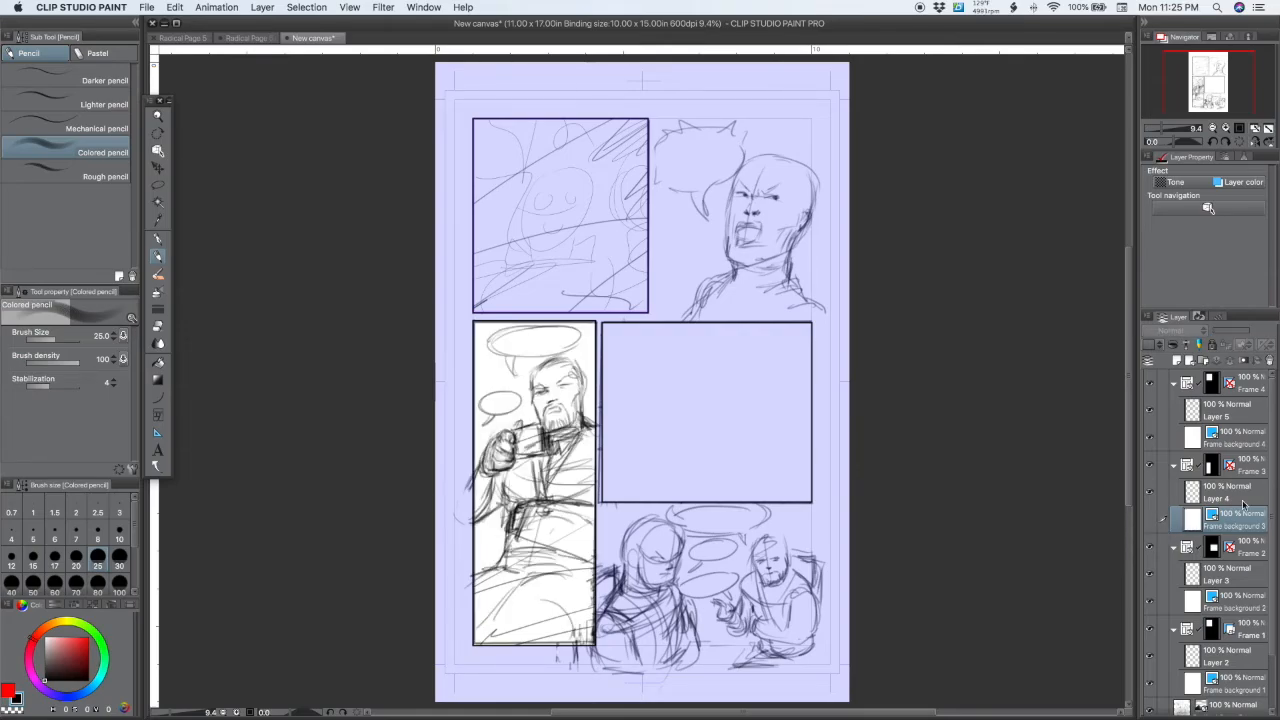
# Lower the opacity of the Radical Page 5 layout layer to about 29%
pyautogui.scroll(-3, 1252, 650)
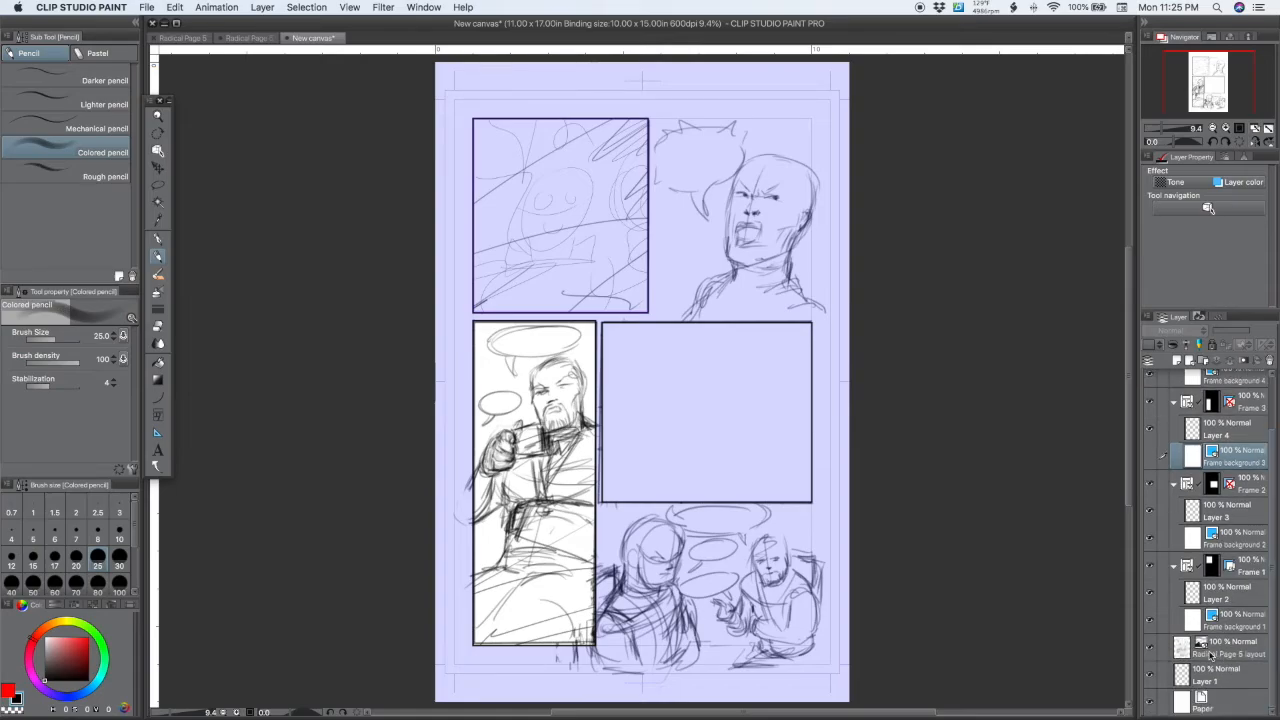
pyautogui.click(1218, 652)
pyautogui.click(1235, 335)
pyautogui.moveTo(1235, 335); pyautogui.dragTo(1224, 335)
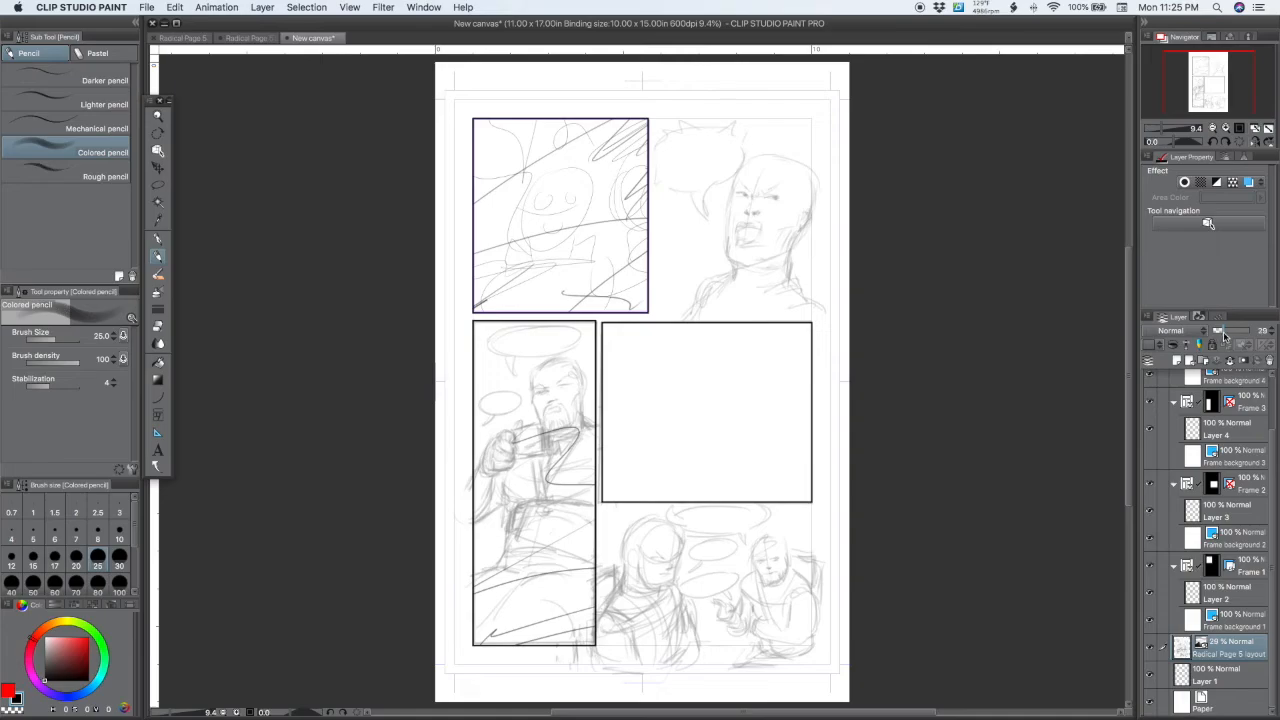
# Trace the man's head outline and part of his torso over the faded layout on Layer 4 in the tall frame
pyautogui.moveTo(1274, 490); pyautogui.dragTo(1275, 496)
pyautogui.click(1200, 492)
pyautogui.moveTo(534, 401); pyautogui.dragTo(529, 386)
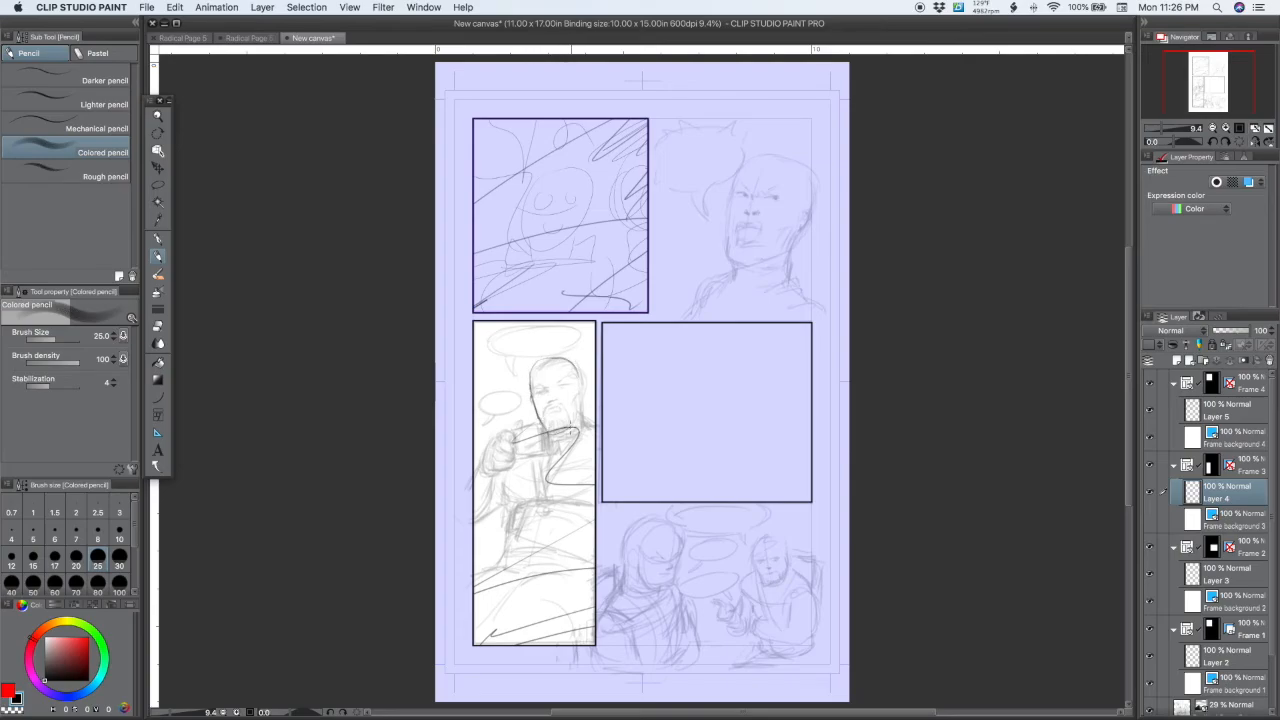
pyautogui.moveTo(579, 372); pyautogui.dragTo(579, 404)
pyautogui.moveTo(543, 468); pyautogui.dragTo(541, 497)
# Review the finished red pencils in the Radical Page 5 document and the other open page, and return to the new canvas
pyautogui.click(196, 40)
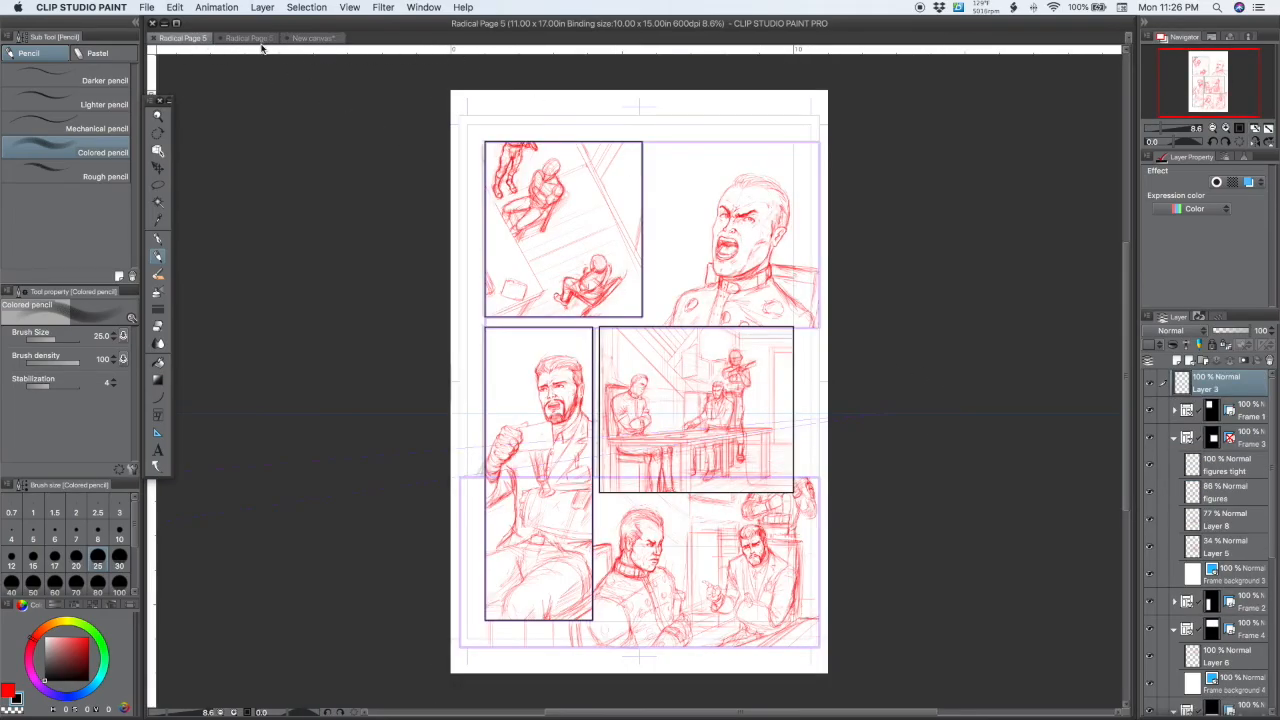
pyautogui.click(250, 40)
pyautogui.click(316, 40)
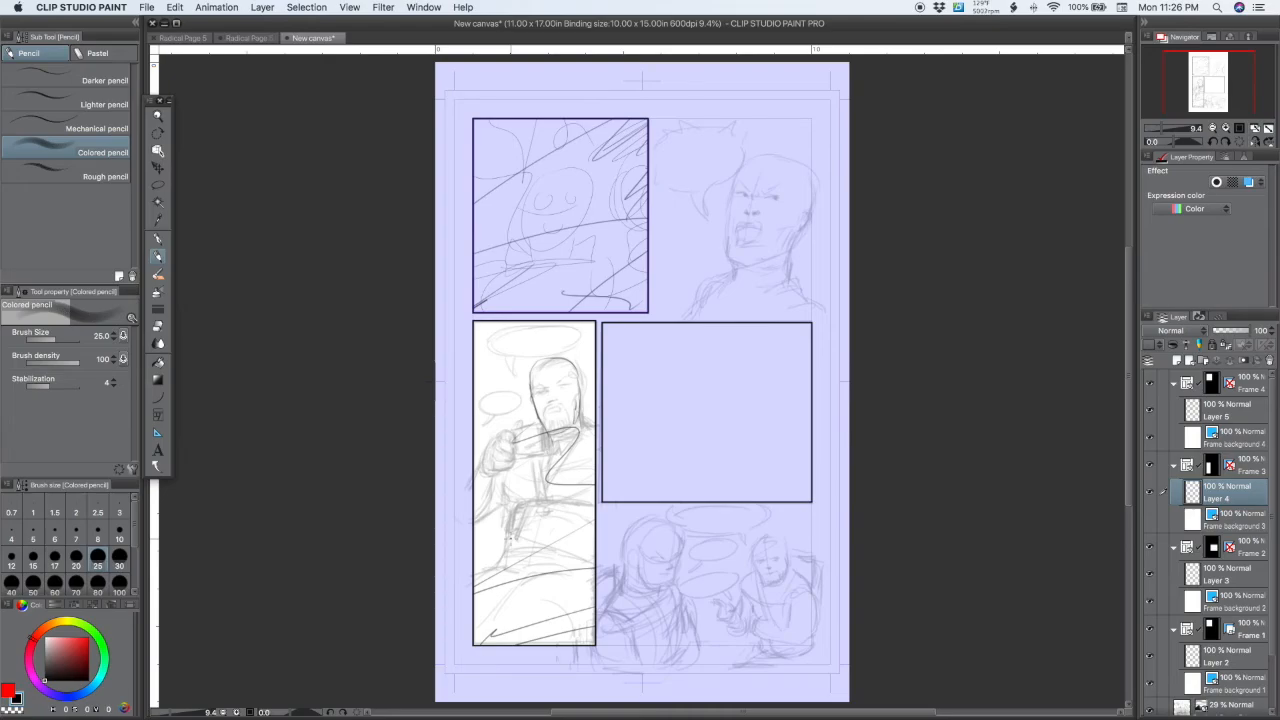
# Zoom out on the new canvas and hide all palettes to view the whole page alone
pyautogui.scroll(-5, 920, 287)
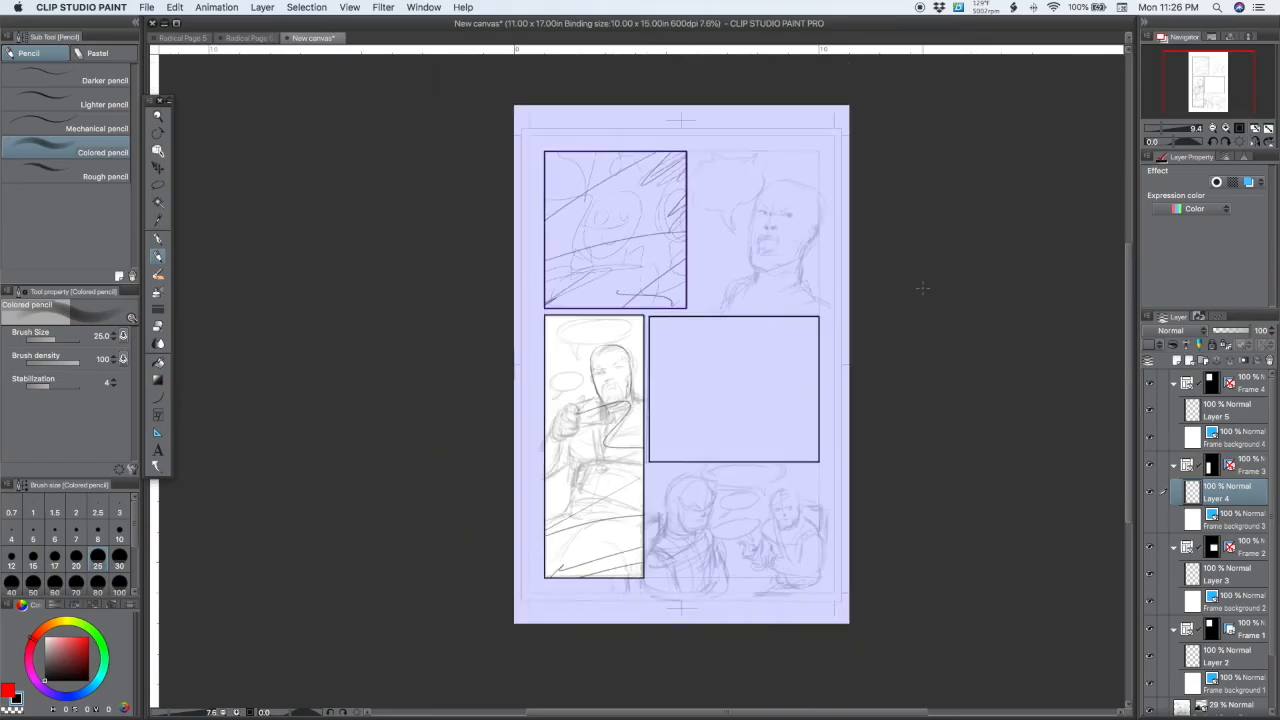
pyautogui.press('Tab')
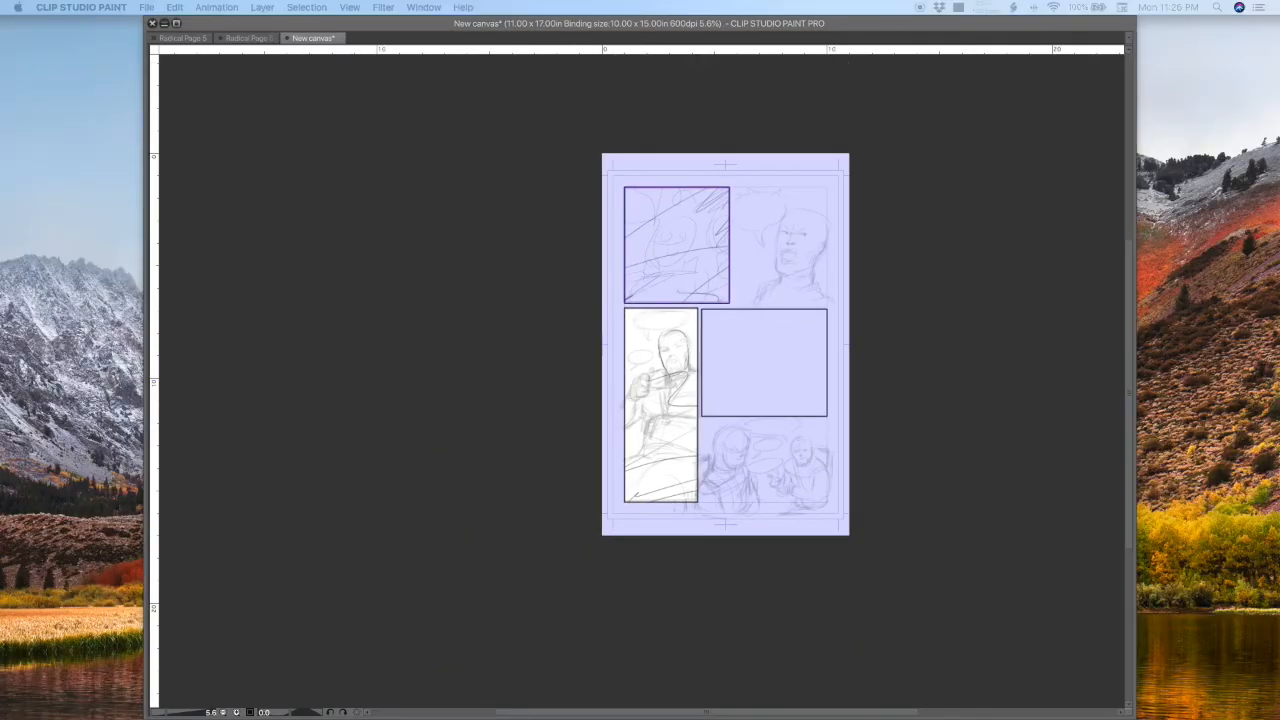